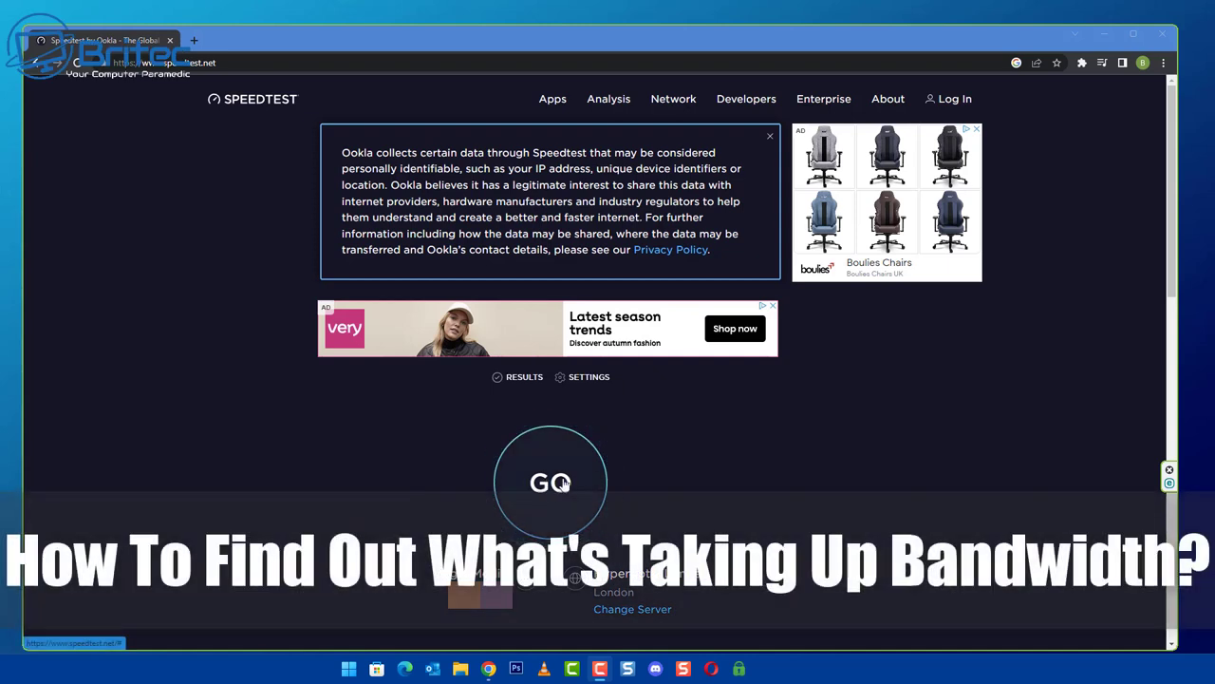
# Run the Speedtest by Ookla test, measuring about 552 Mbps download.
pyautogui.click(562, 485)
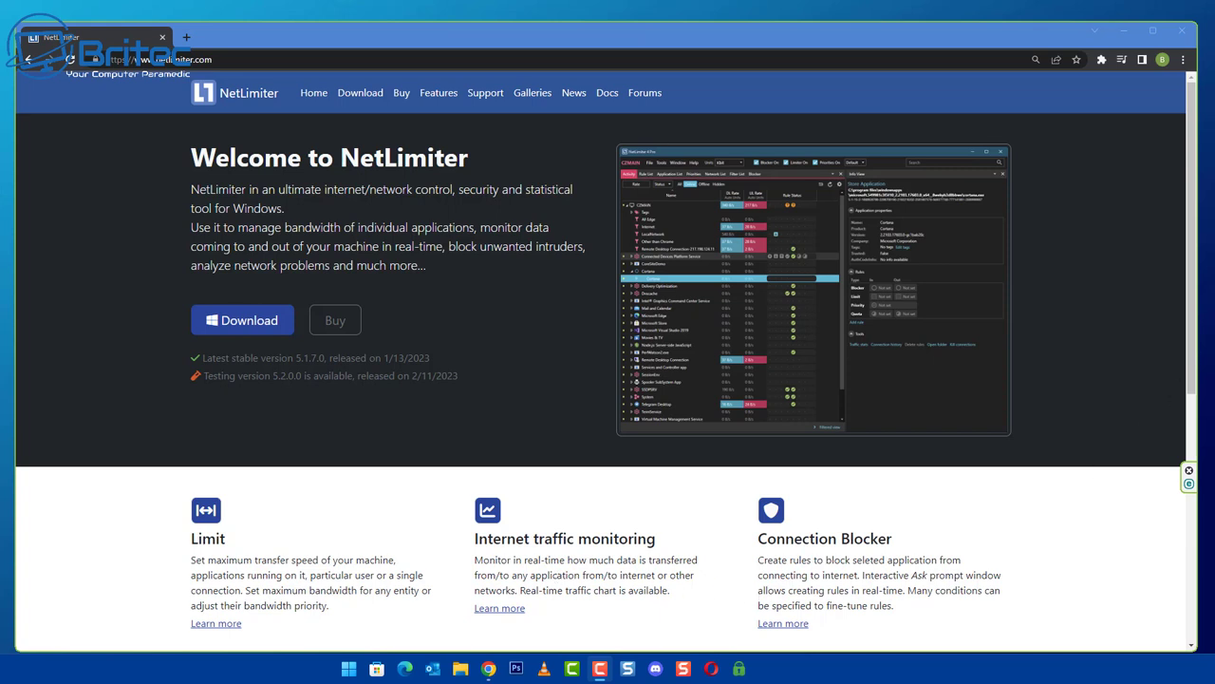
pyautogui.moveTo(1197, 233); pyautogui.dragTo(1201, 445)
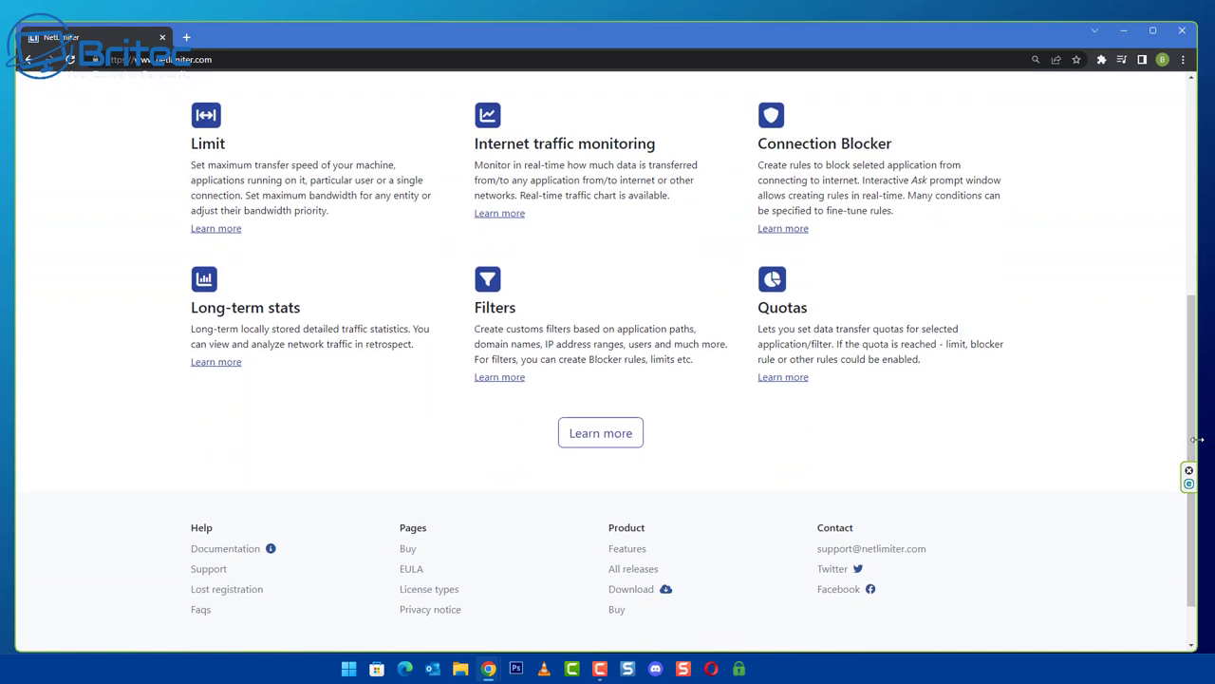
pyautogui.click(601, 437)
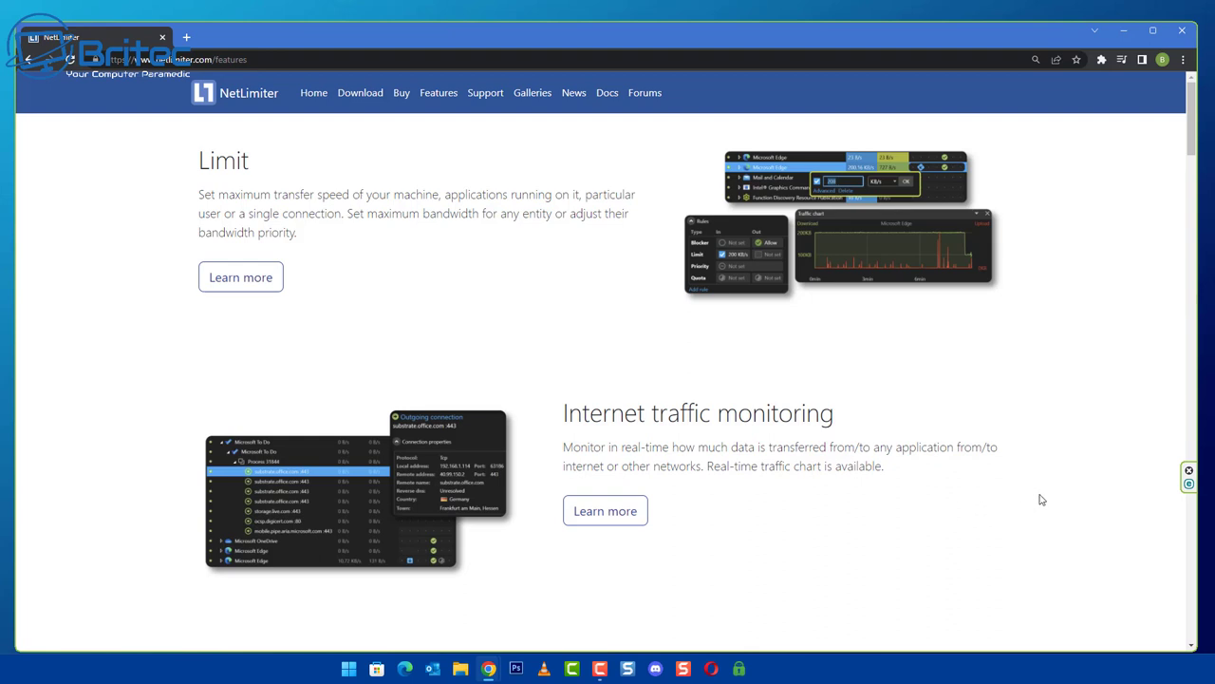
pyautogui.click(28, 61)
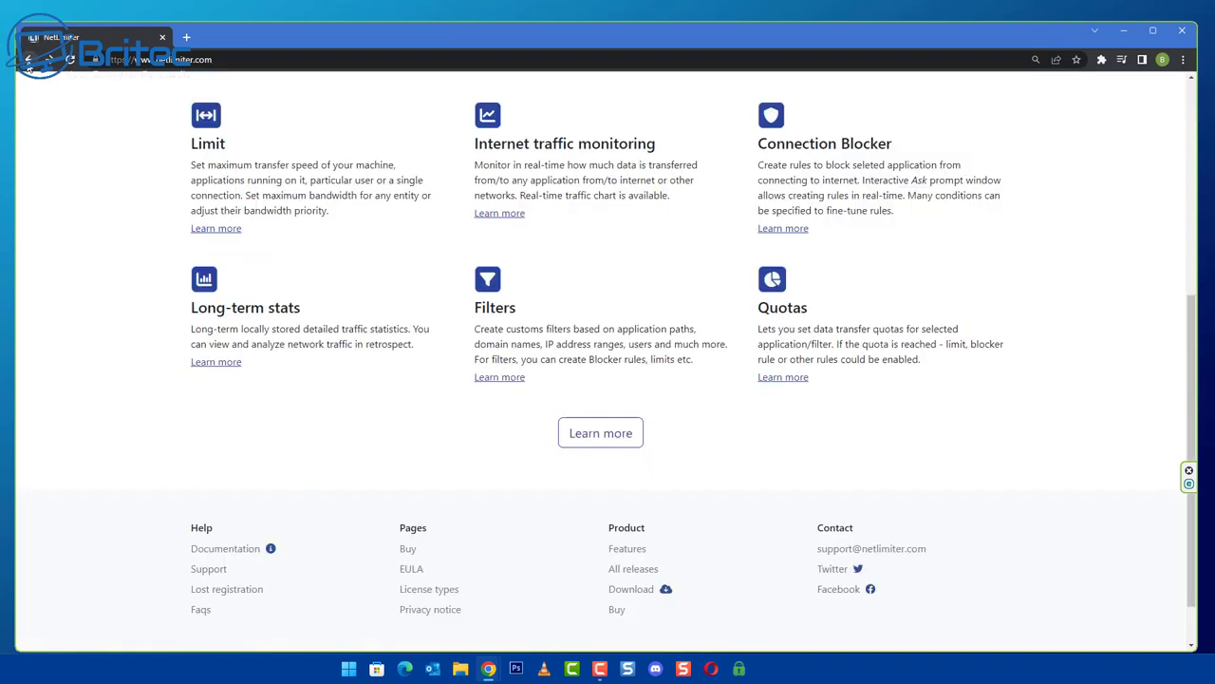
pyautogui.scroll(4, 1189, 387)
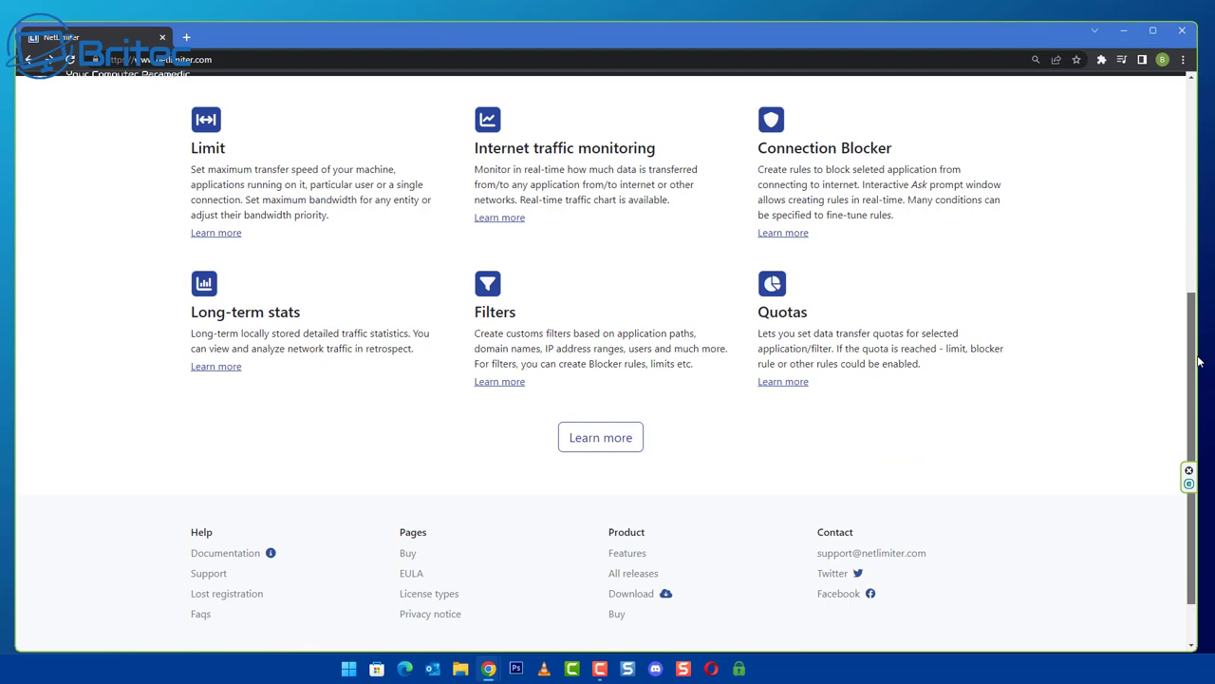
# Download the NetLimiter 5.1.7.0 installer and launch netlimiter-5.1.7.0.exe.
pyautogui.click(239, 320)
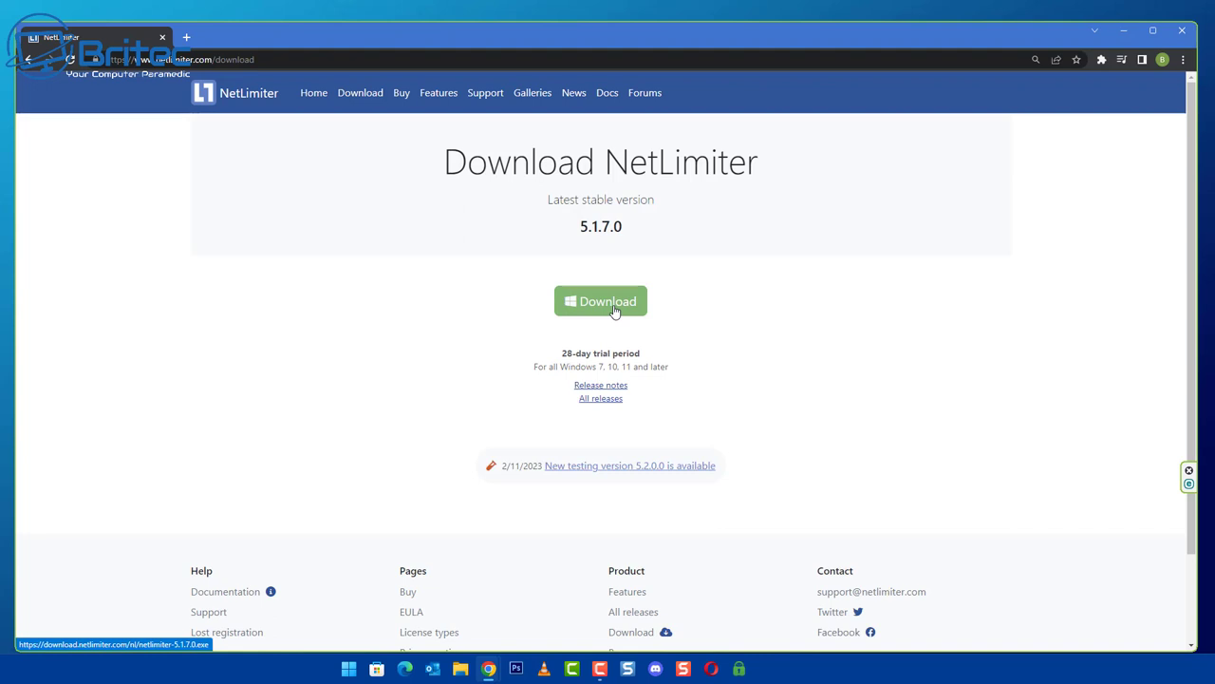
pyautogui.click(614, 311)
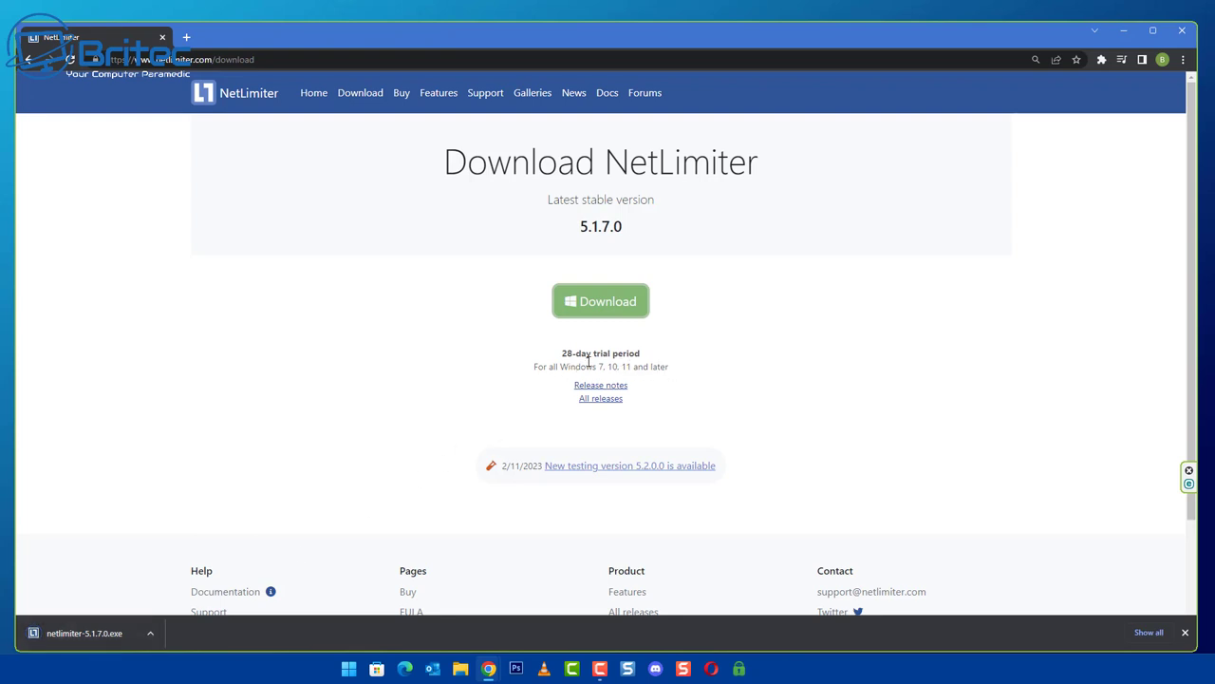
pyautogui.click(95, 639)
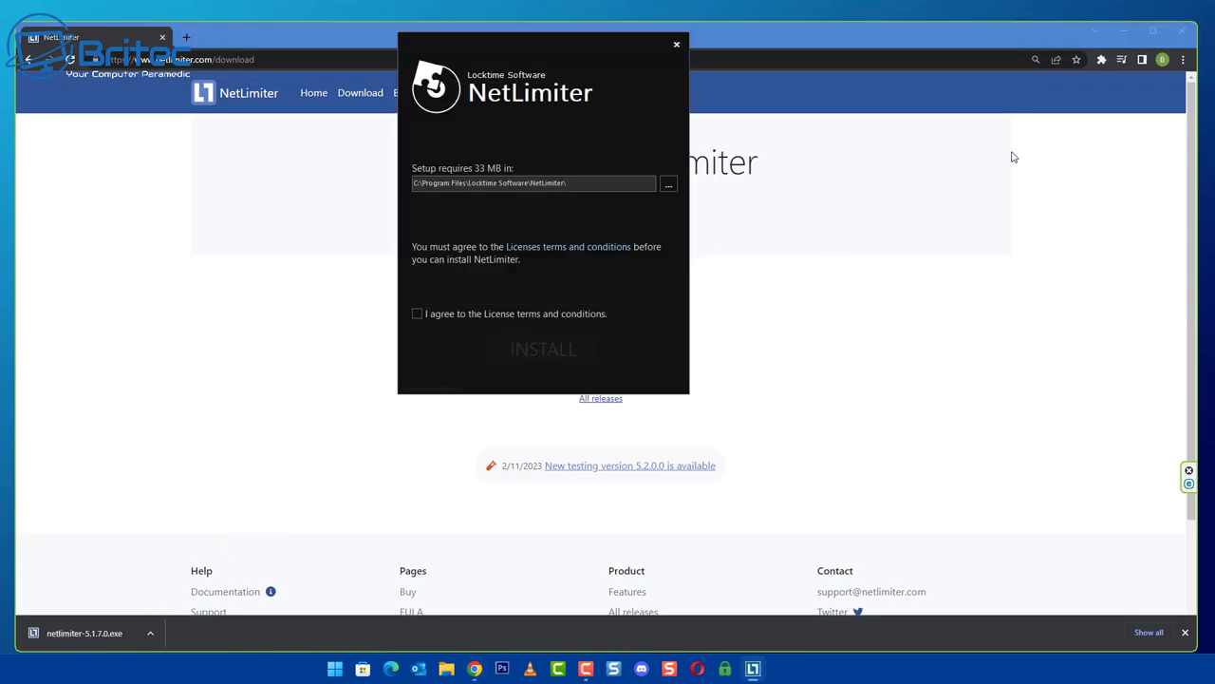
# Accept the NetLimiter license terms and install it.
pyautogui.click(1123, 32)
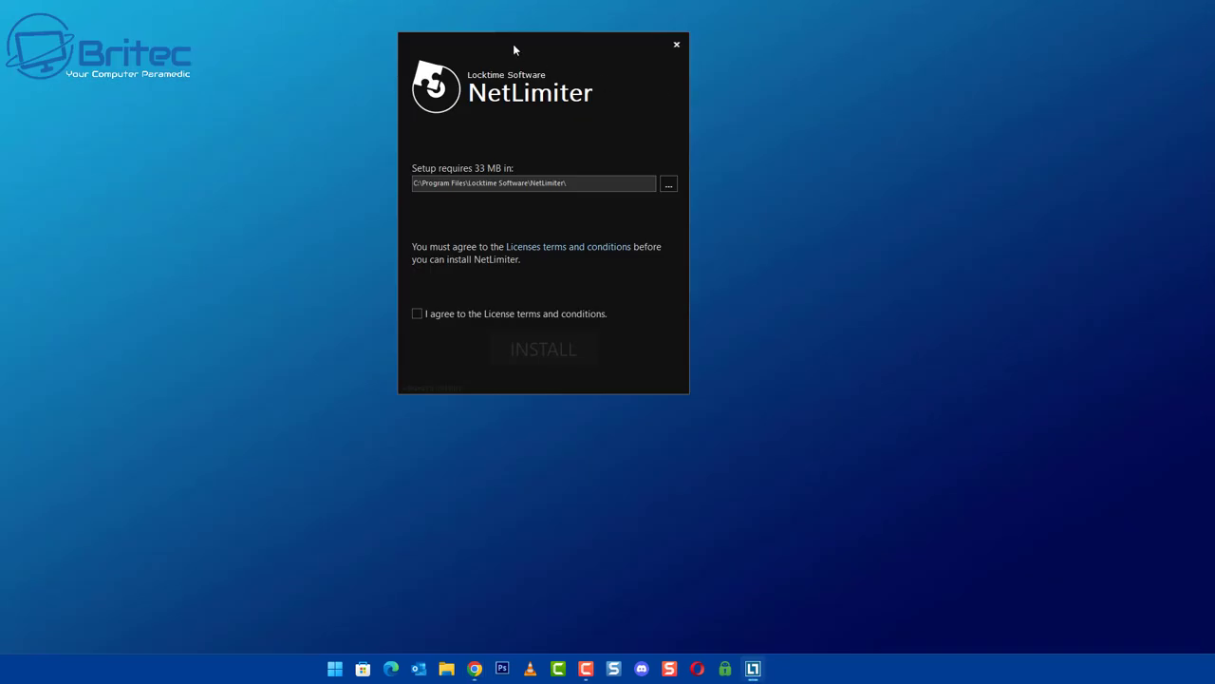
pyautogui.moveTo(514, 45); pyautogui.dragTo(533, 96)
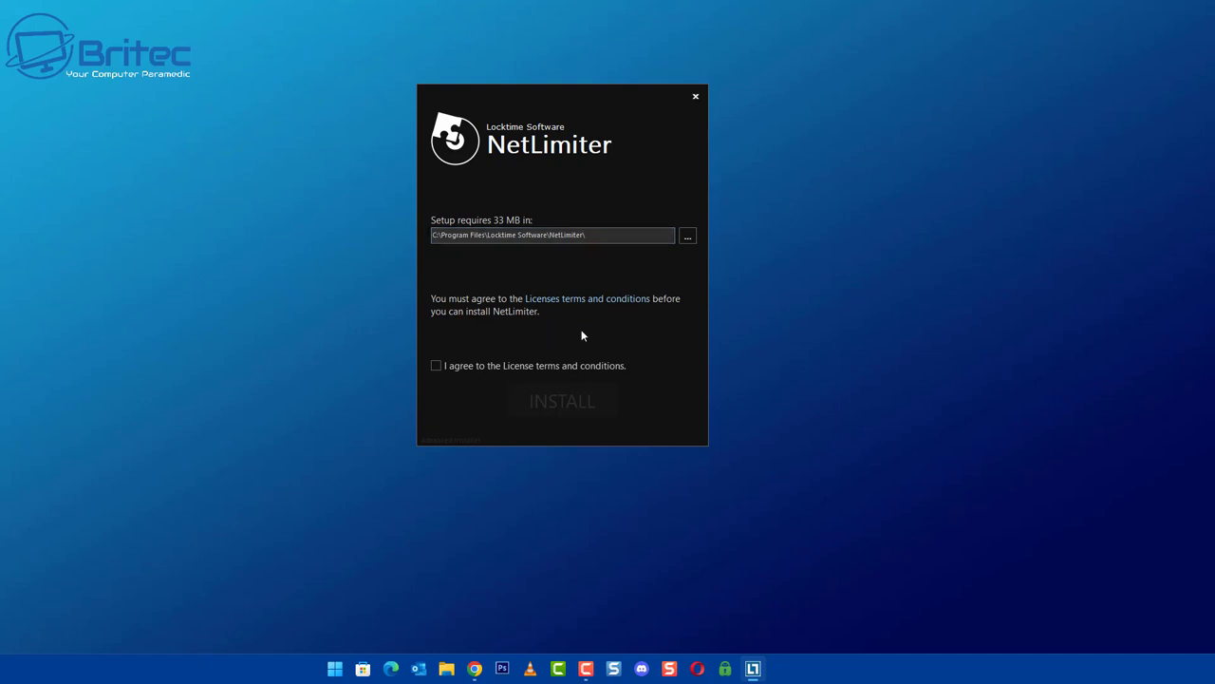
pyautogui.click(436, 366)
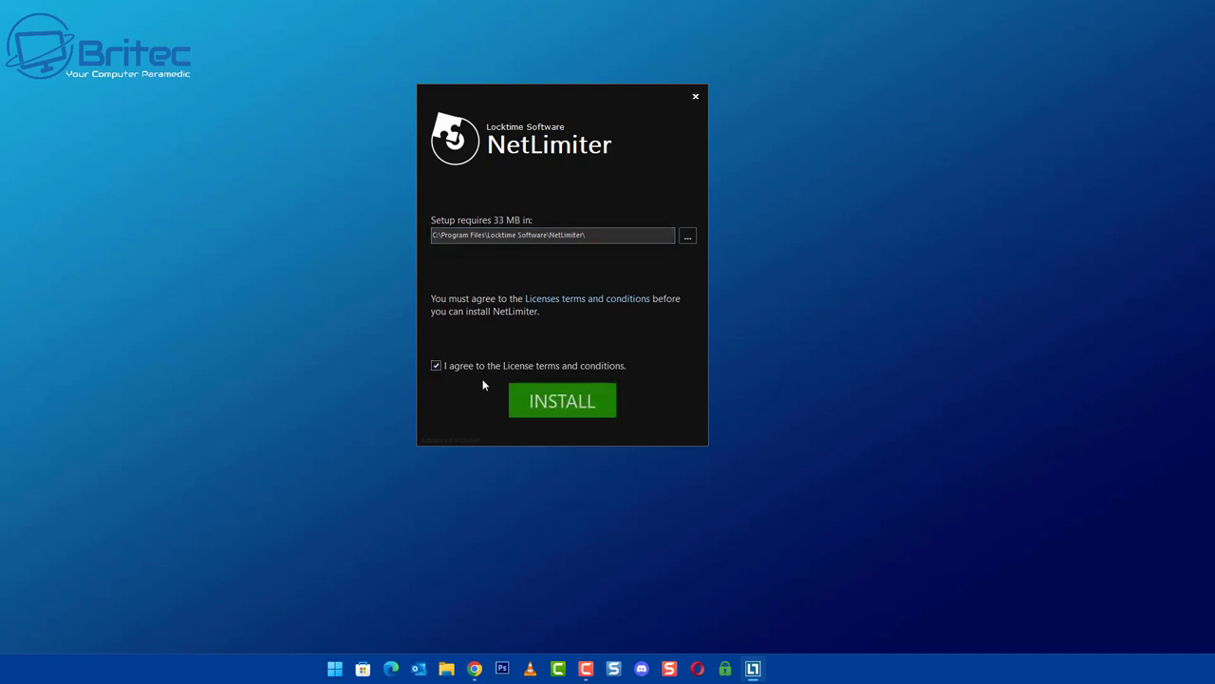
pyautogui.click(558, 402)
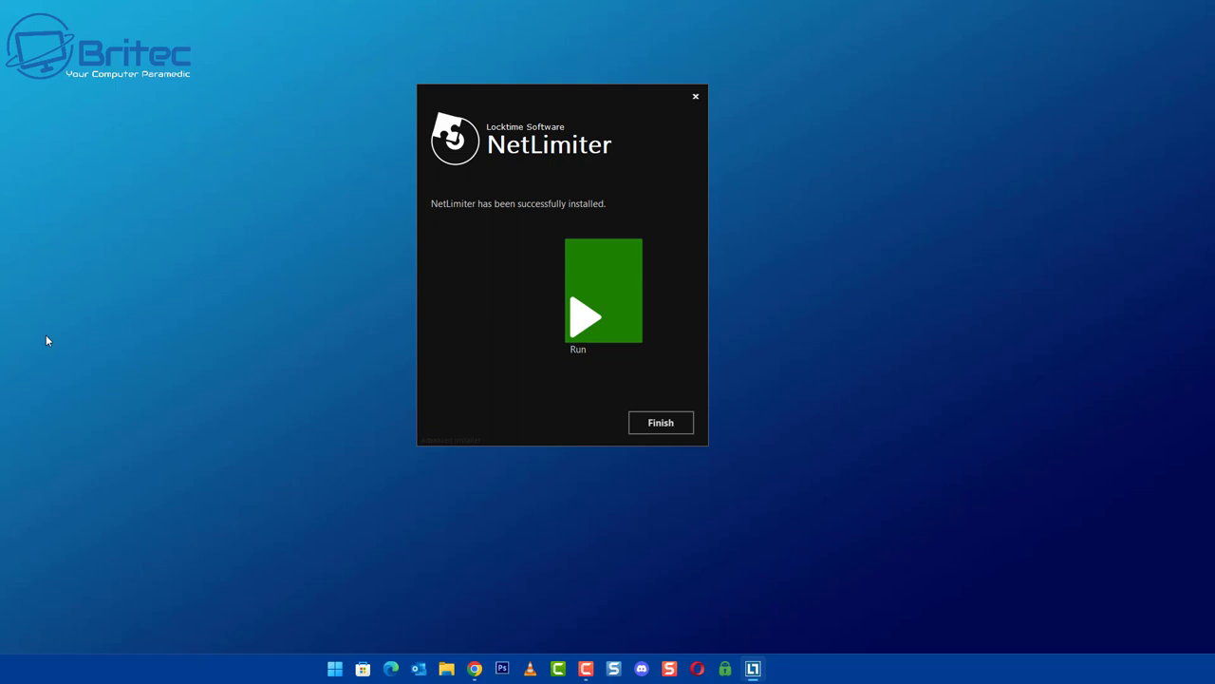
# Launch NetLimiter from the finished installer.
pyautogui.click(610, 320)
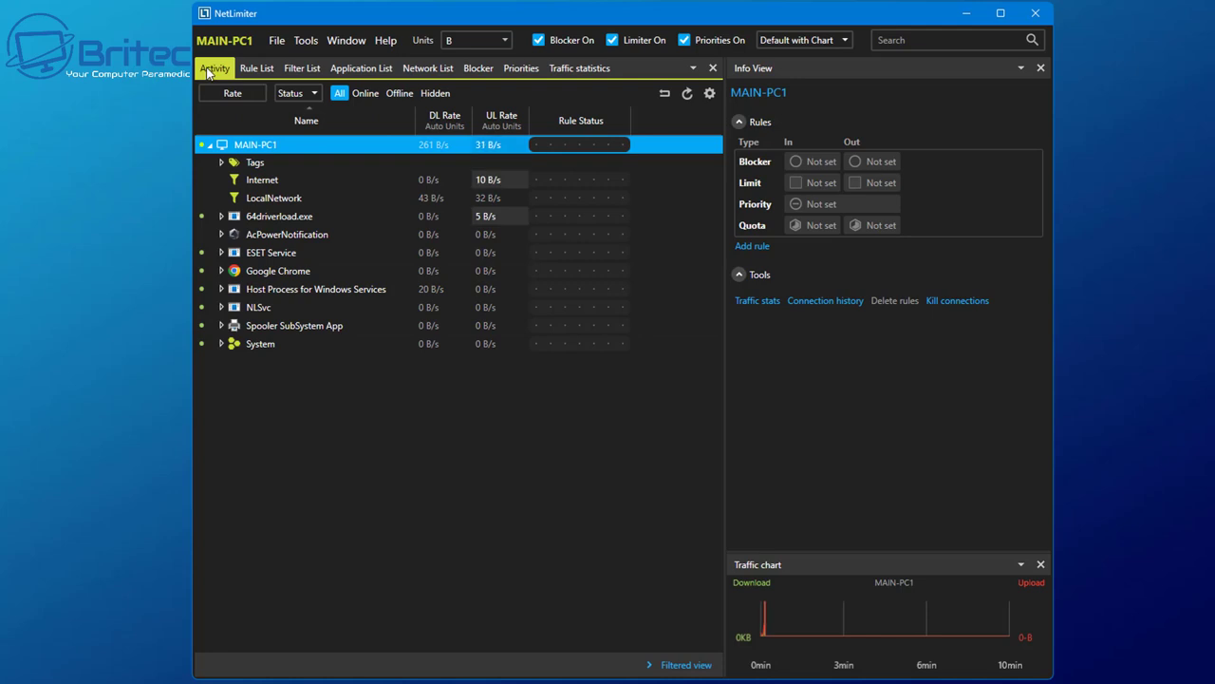
# Browse the Rule List, Filter List, Application List, Network List, Blocker, Priorities and Traffic statistics views.
pyautogui.click(259, 72)
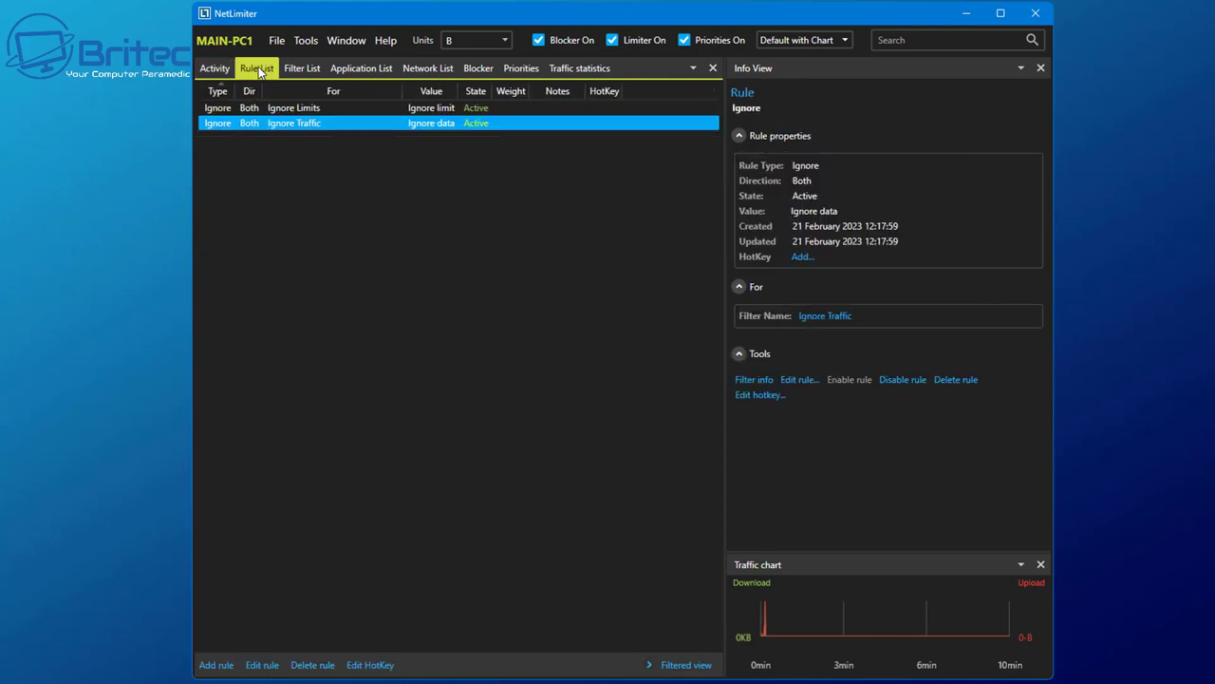
pyautogui.click(304, 73)
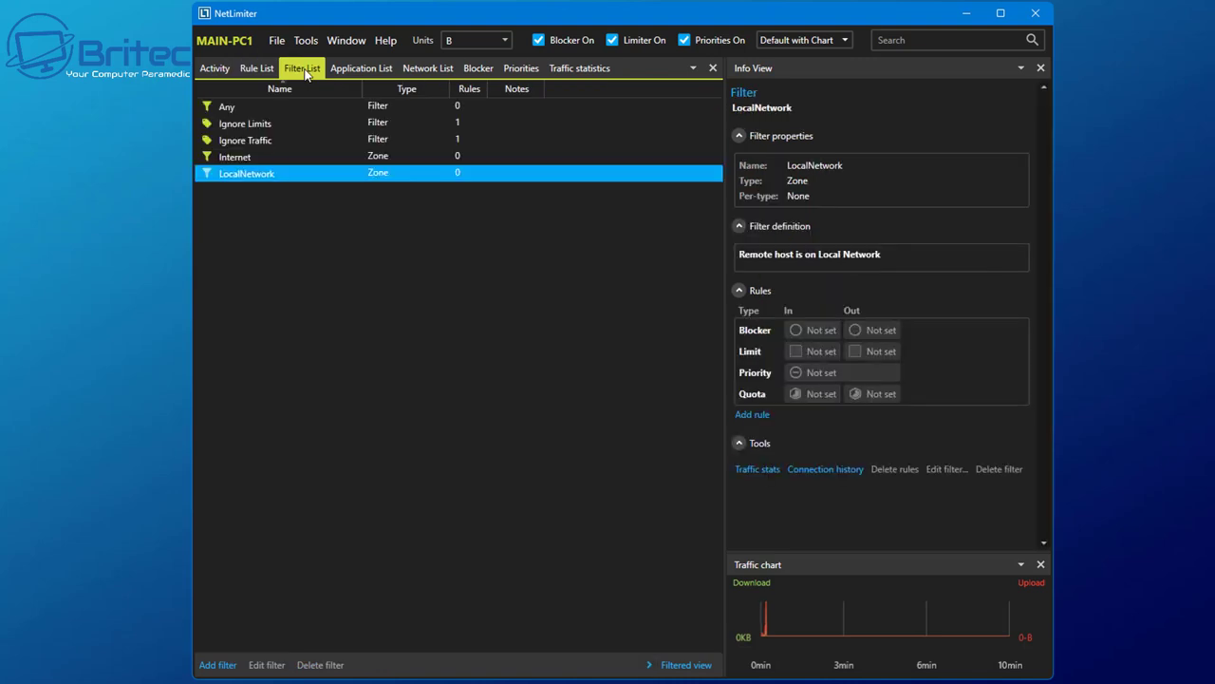
pyautogui.click(356, 71)
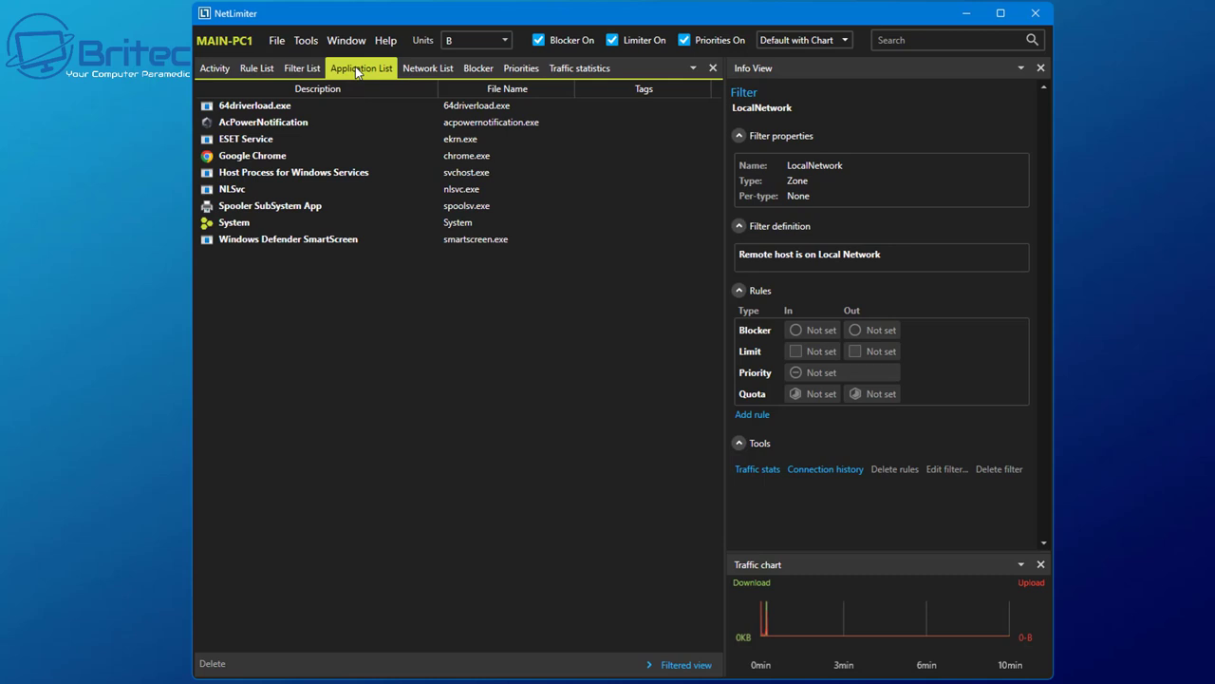
pyautogui.click(435, 72)
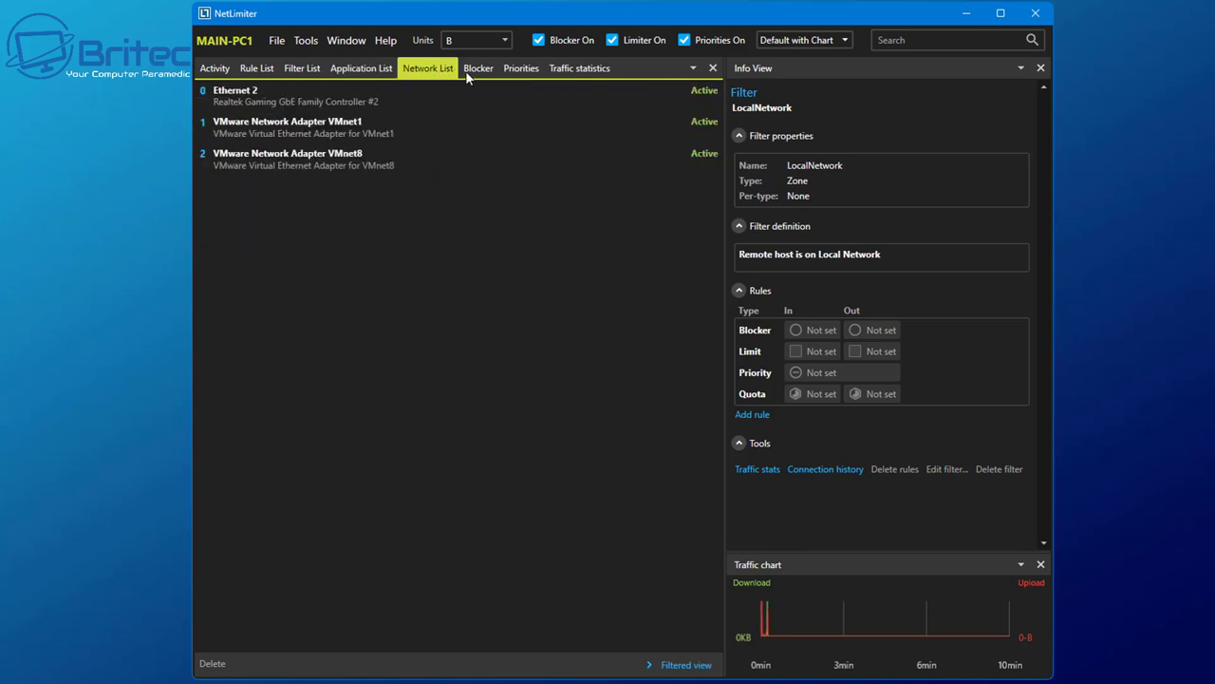
pyautogui.click(476, 72)
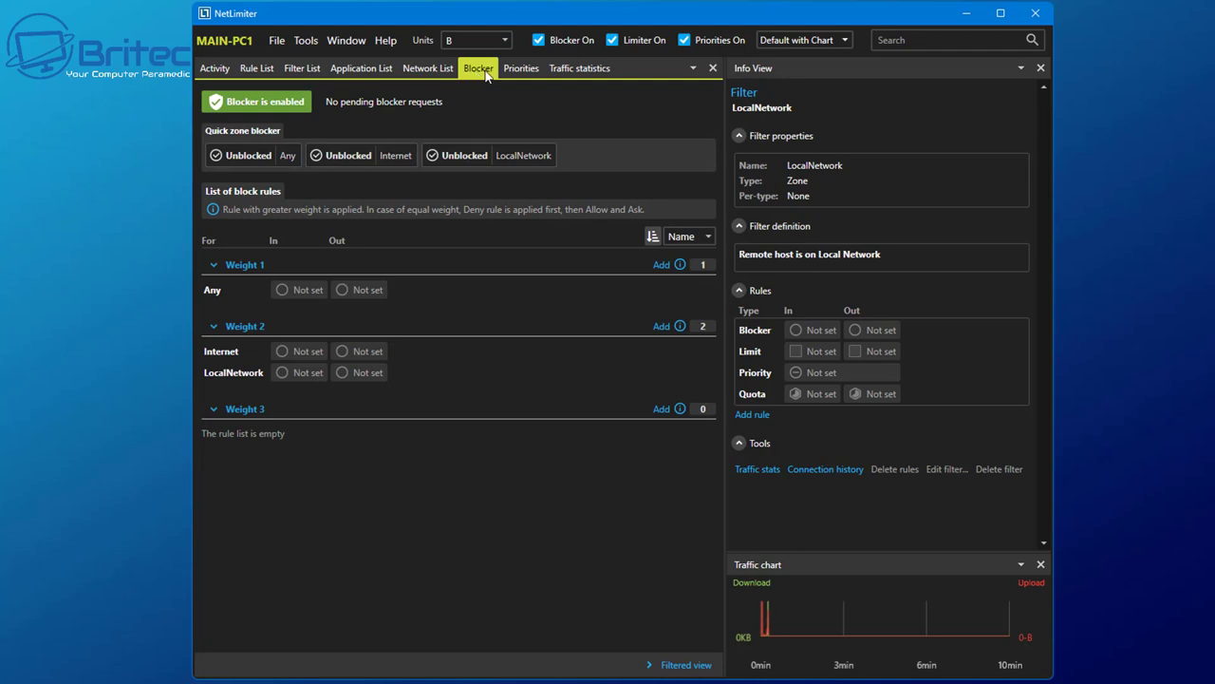
pyautogui.click(519, 72)
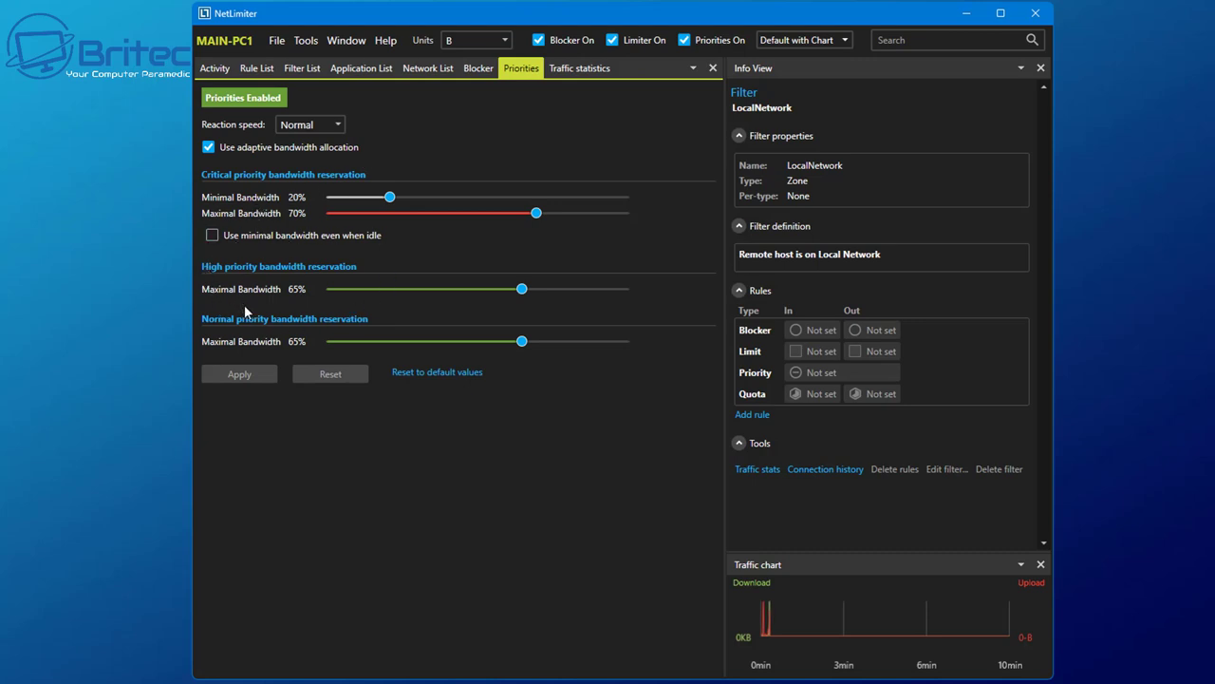
pyautogui.click(573, 72)
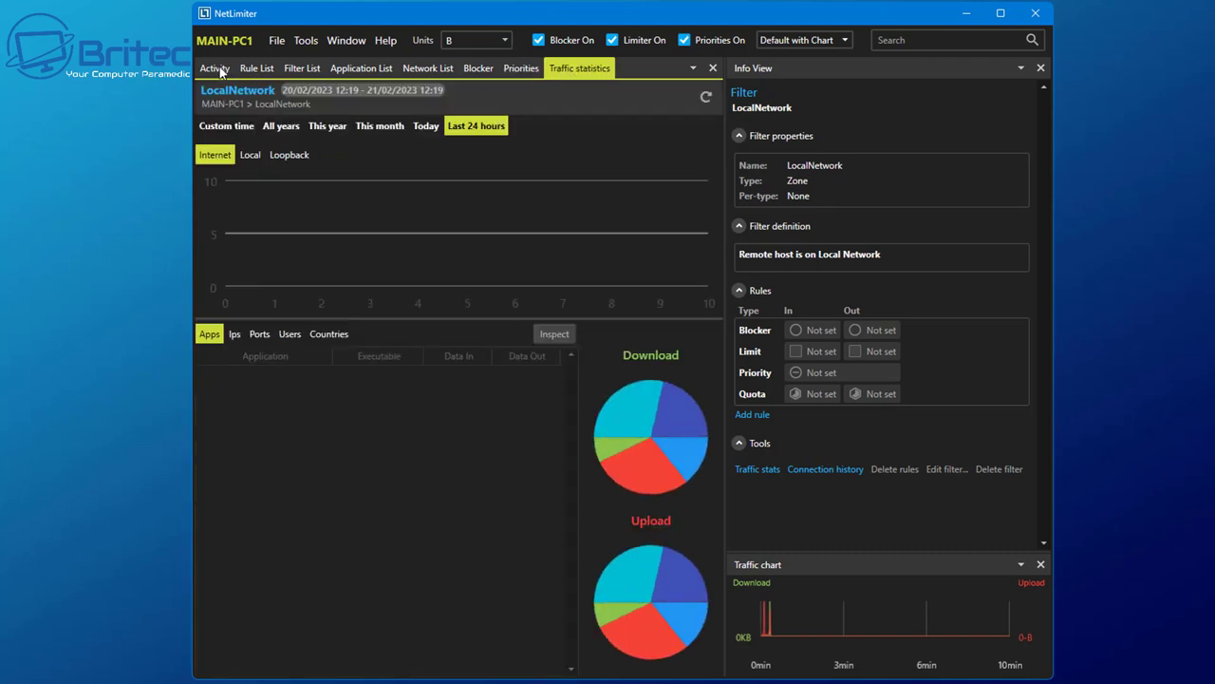
# Revisit the Application List, then return to the live Activity view.
pyautogui.click(358, 73)
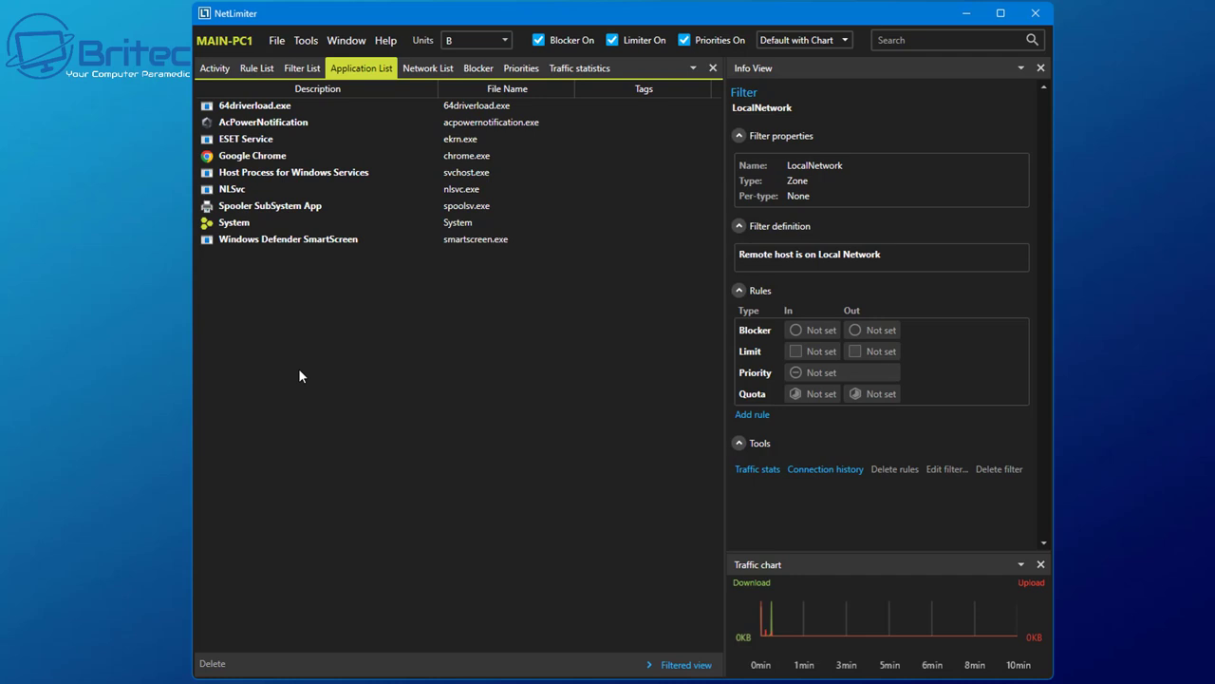
pyautogui.click(215, 68)
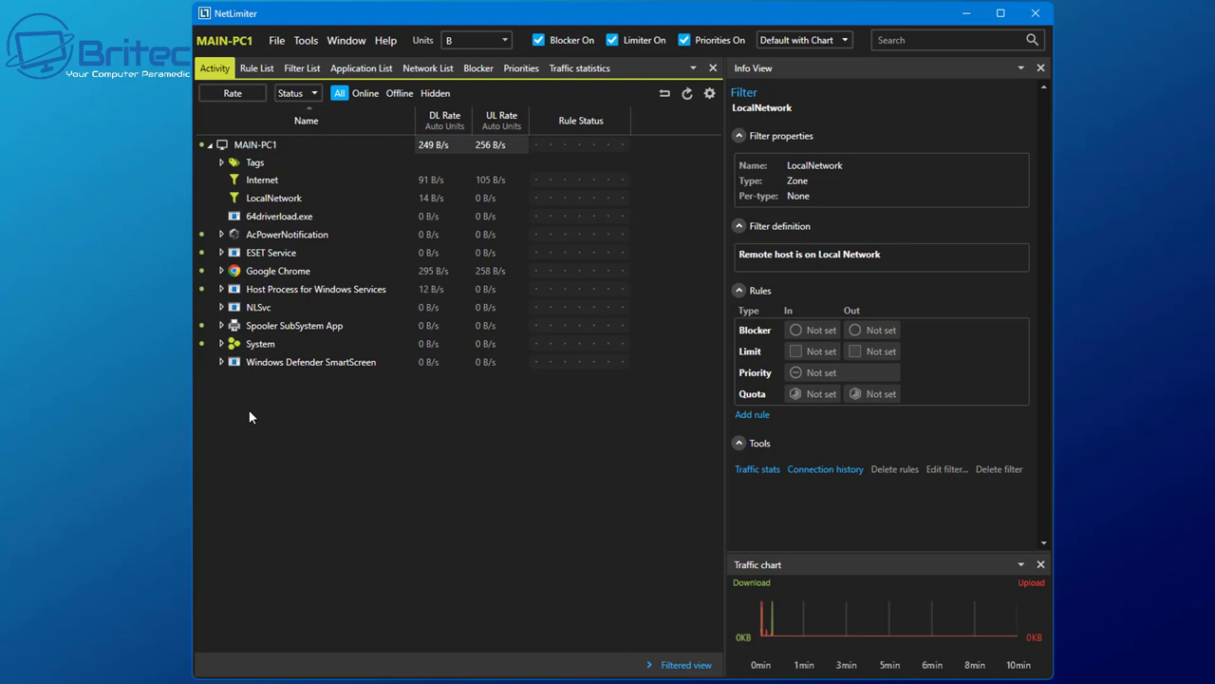
pyautogui.moveTo(551, 184)
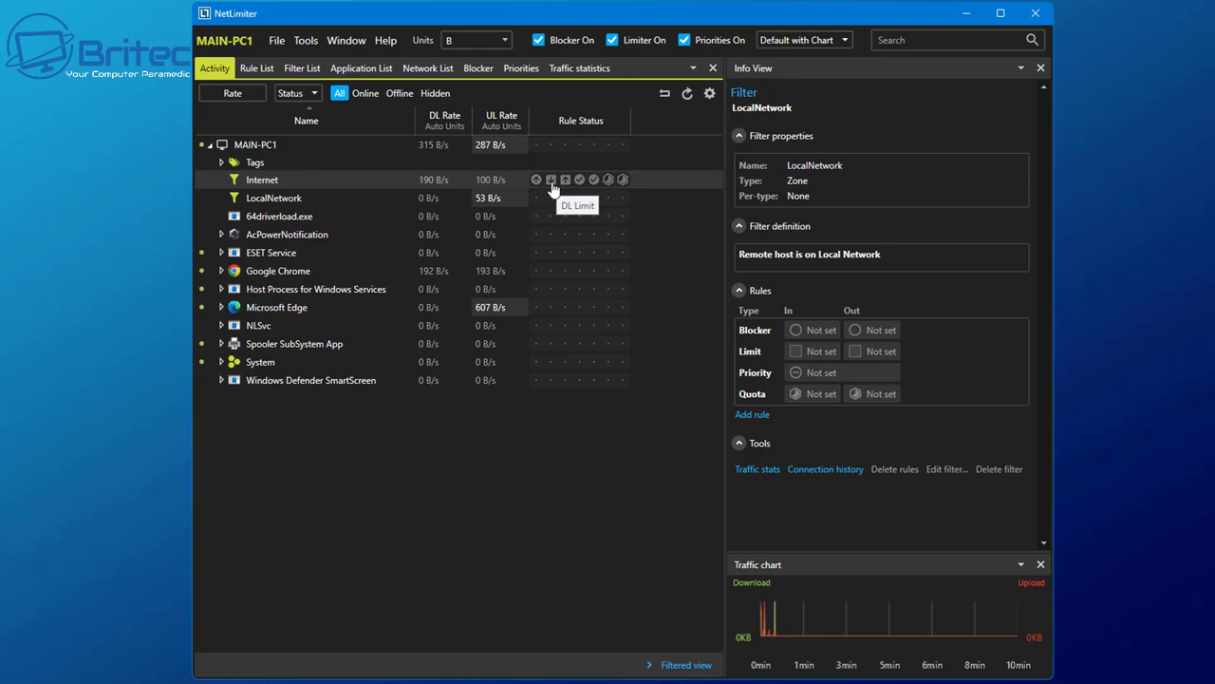
# Set a 5 KB/s download limit on the Internet zone and open its upload limit.
pyautogui.click(551, 181)
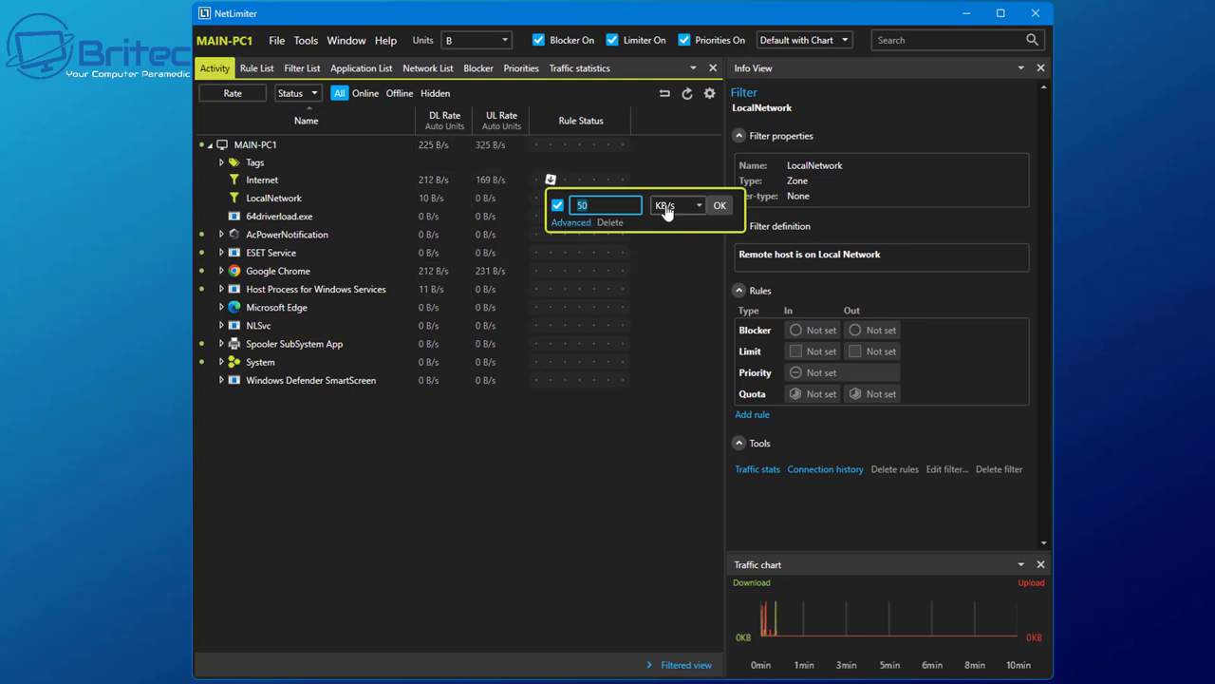
pyautogui.click(699, 206)
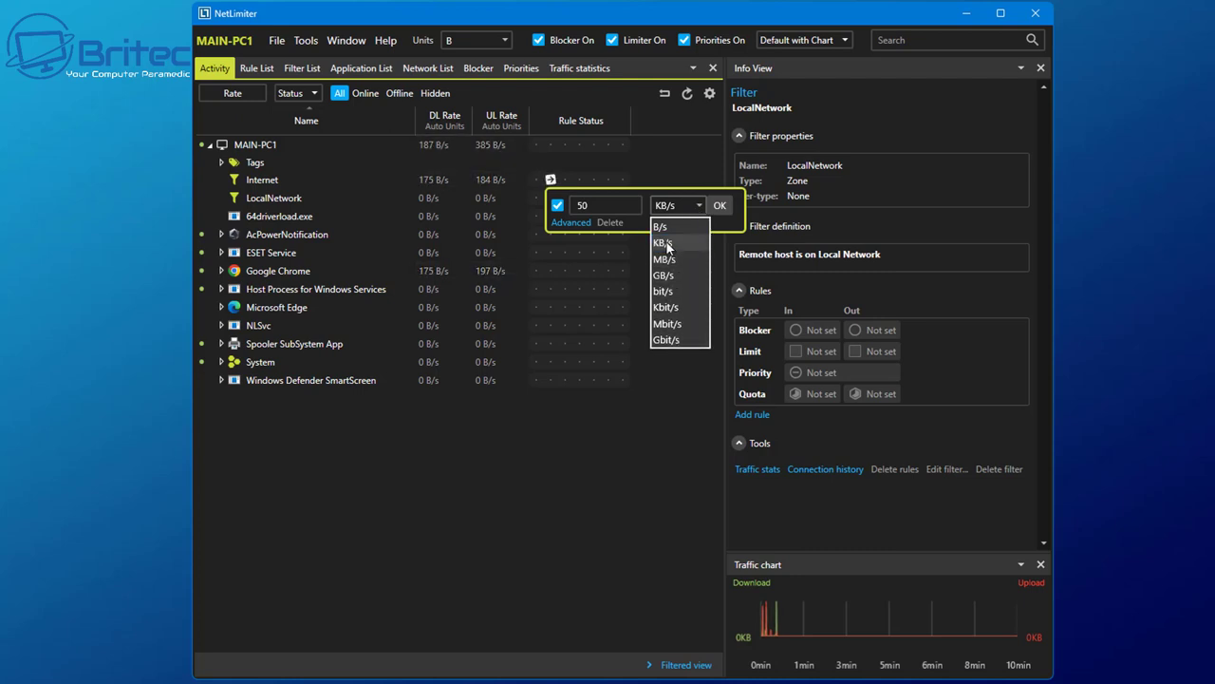
pyautogui.click(664, 243)
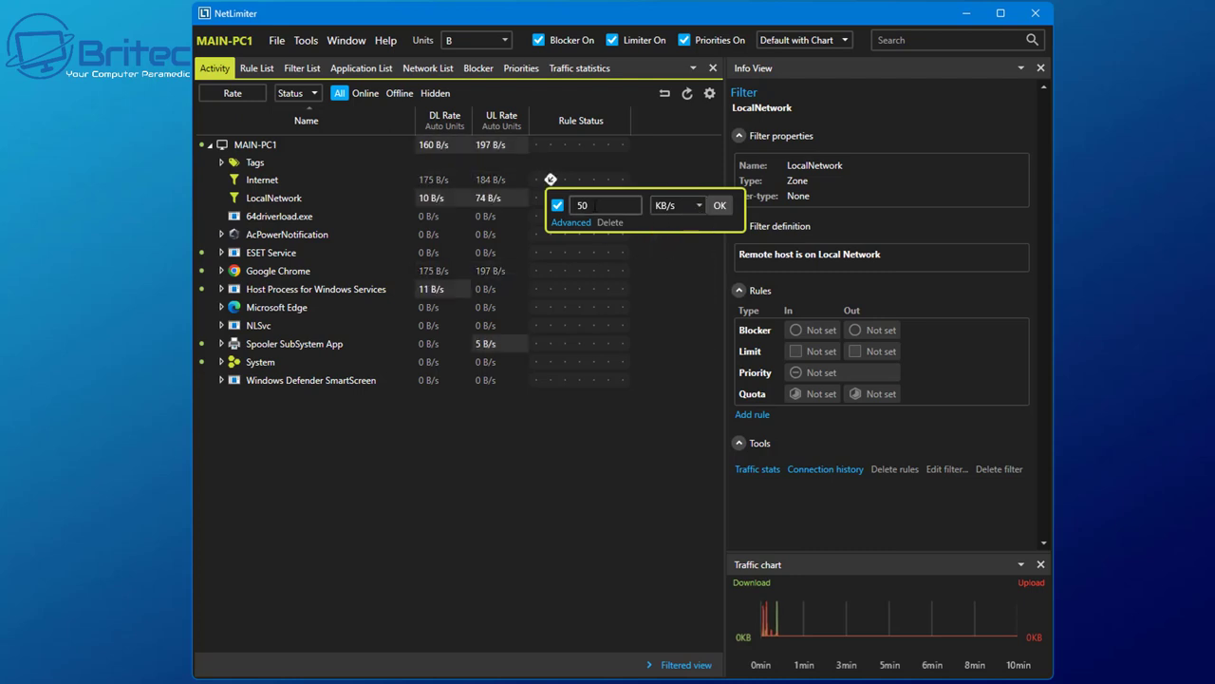
pyautogui.doubleClick(595, 205)
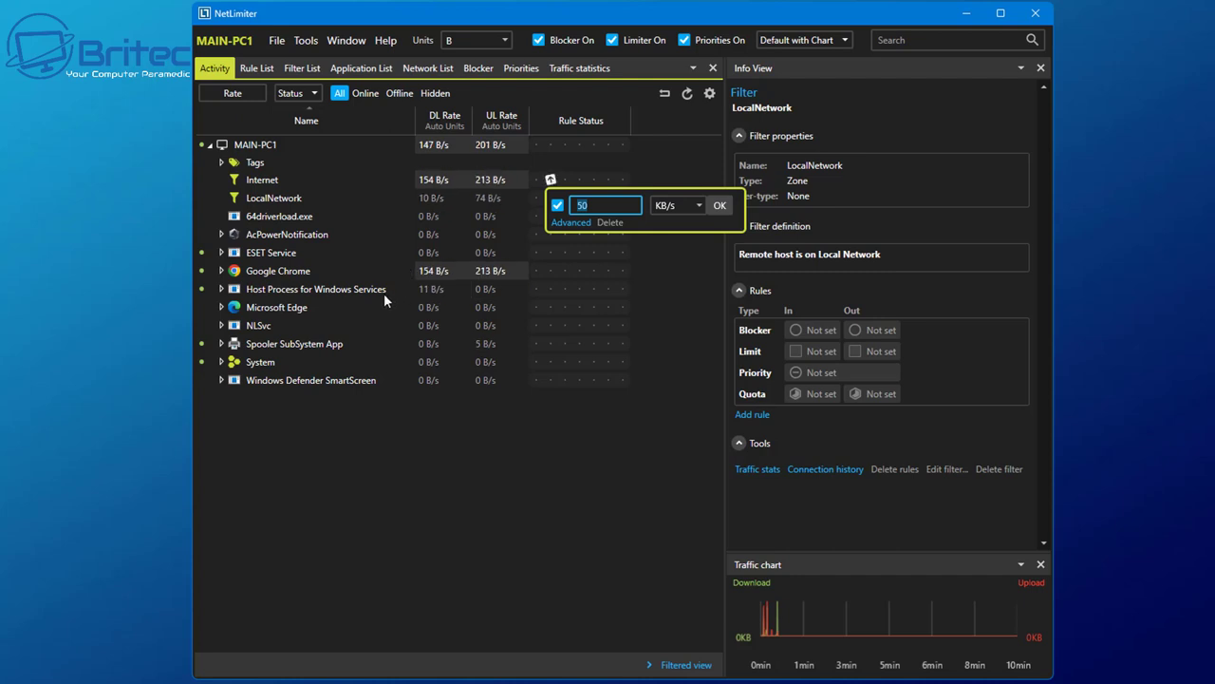
pyautogui.write('5')
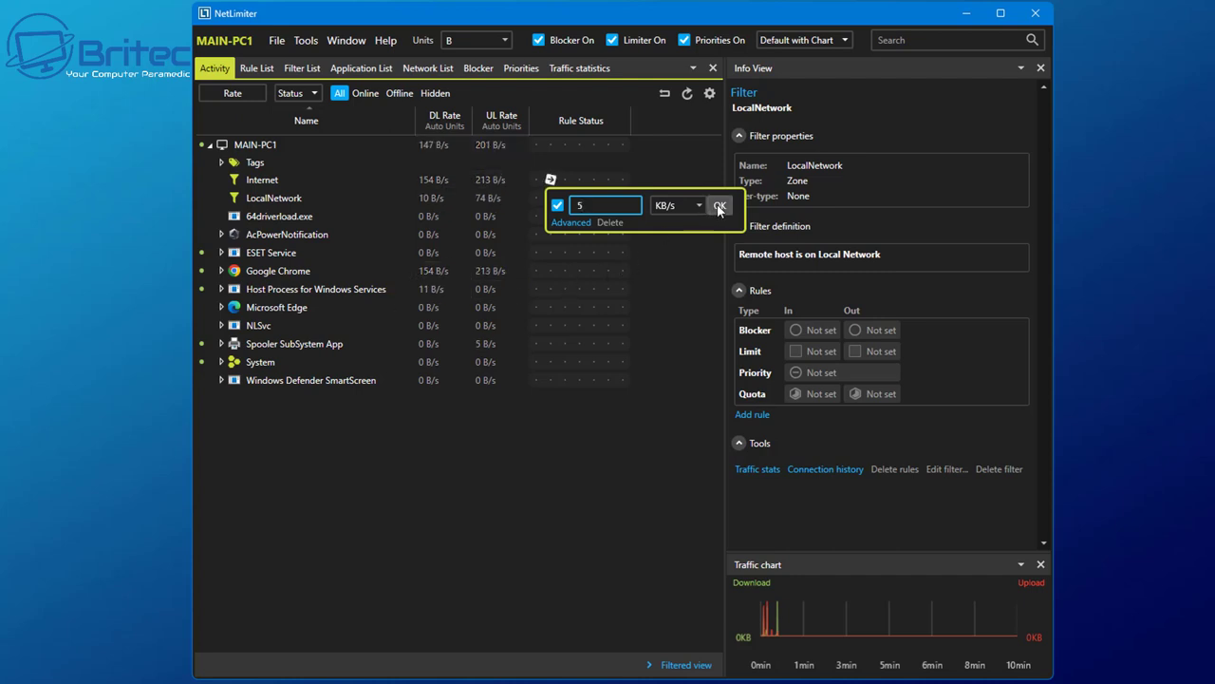
pyautogui.click(713, 206)
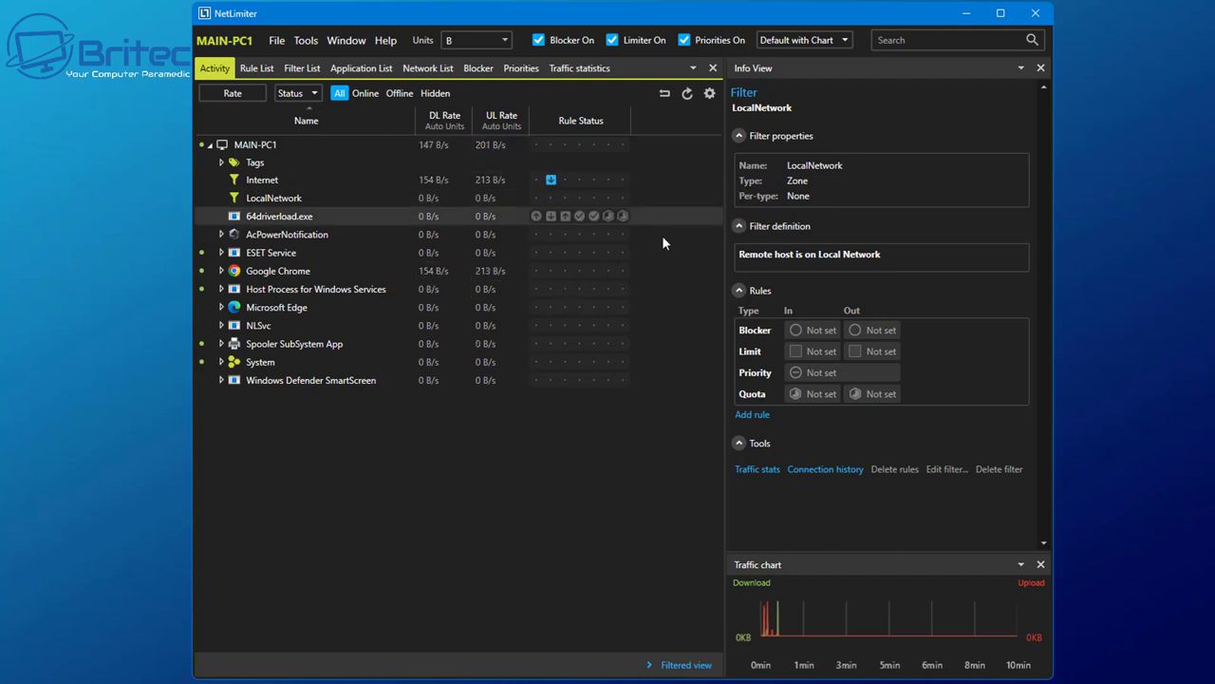
pyautogui.click(565, 180)
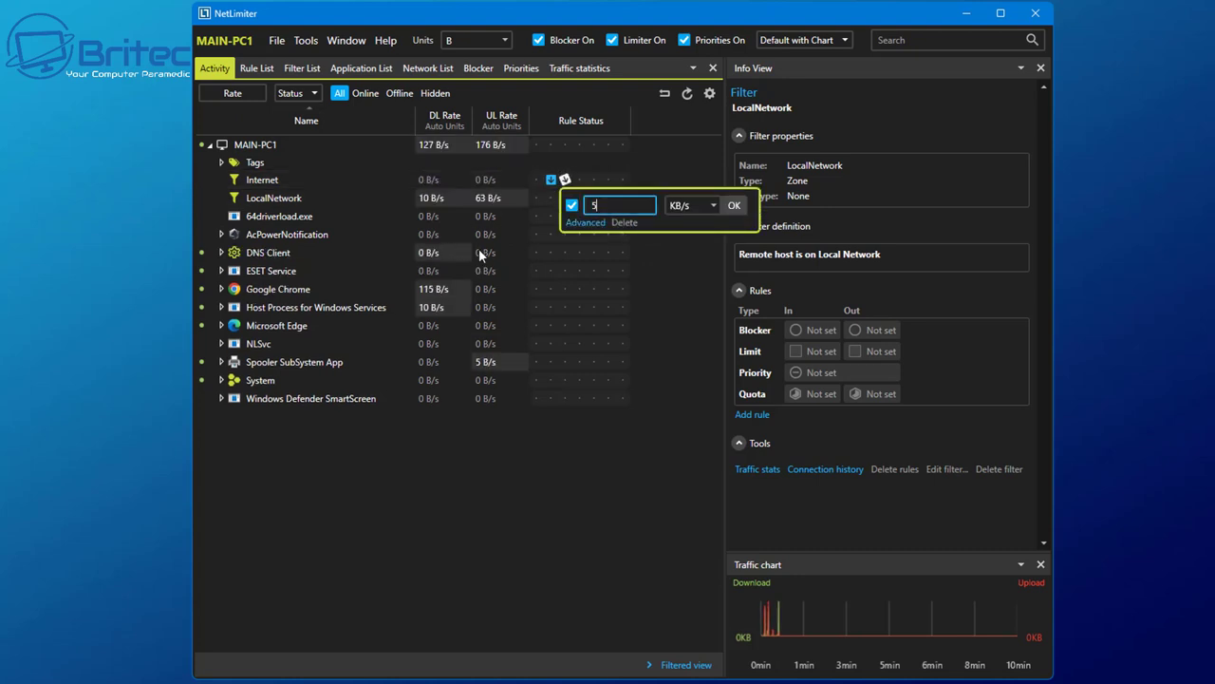
# Apply the 5 KB/s Internet upload limit, then enter and select a 'bbc sport' Google search.
pyautogui.click(733, 206)
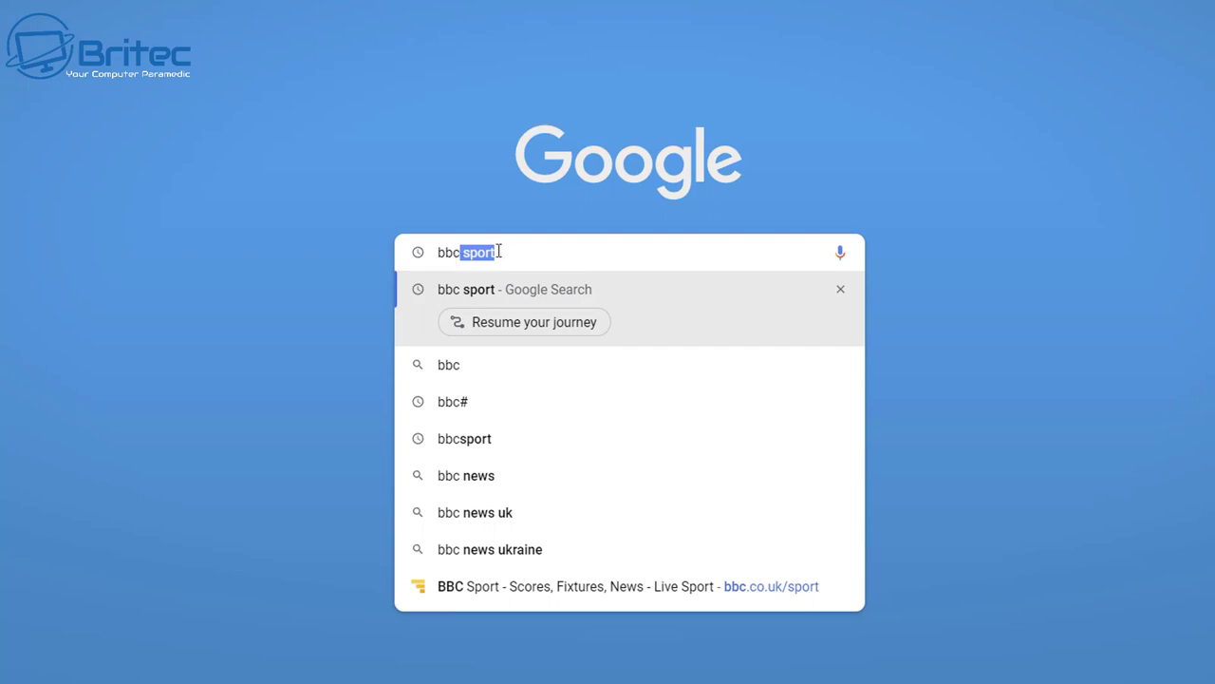
pyautogui.click(498, 251)
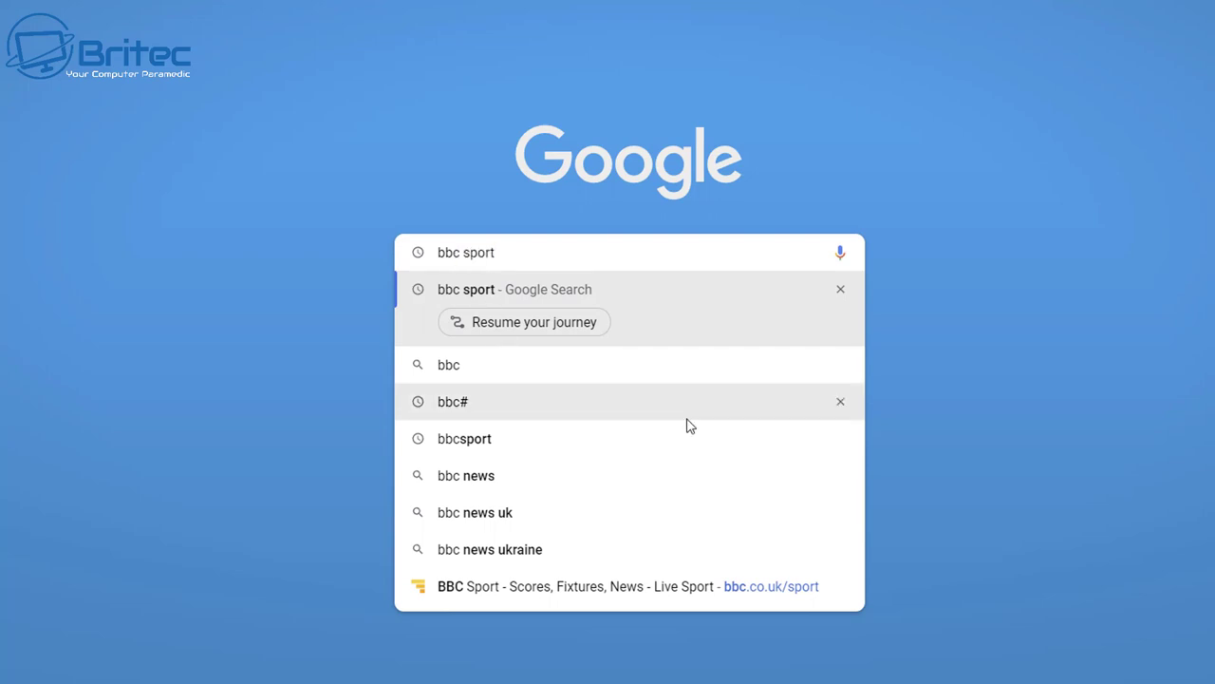
pyautogui.press('Escape')
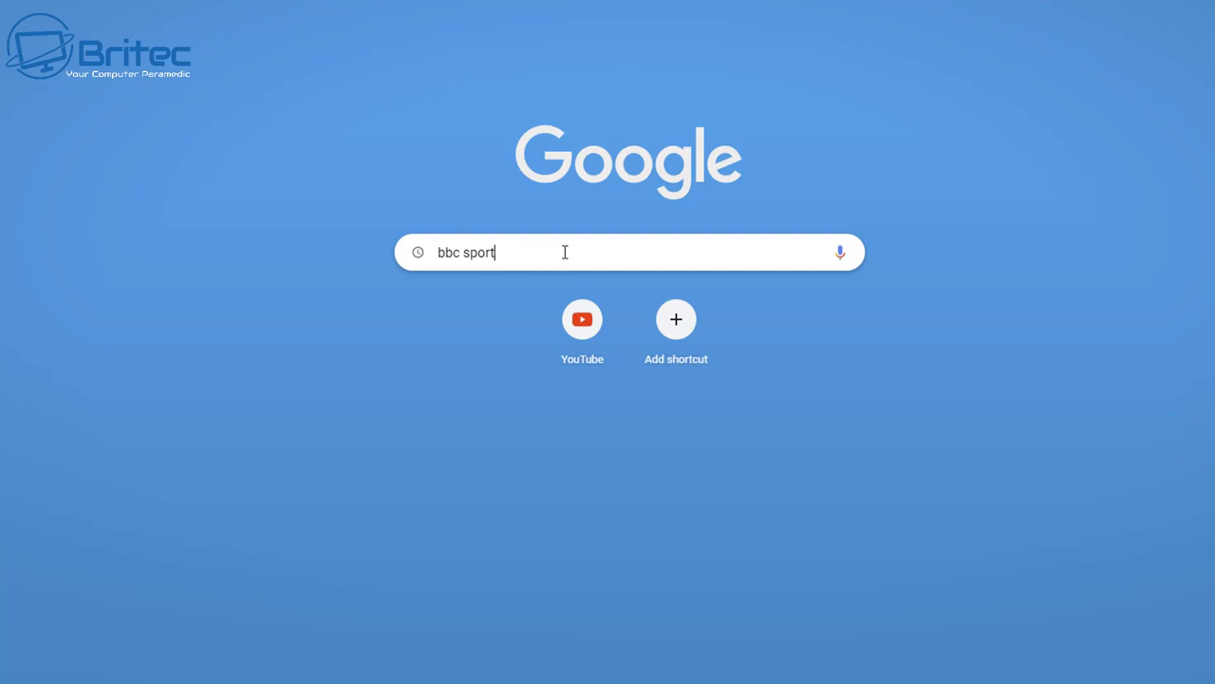
pyautogui.moveTo(537, 247); pyautogui.dragTo(356, 255)
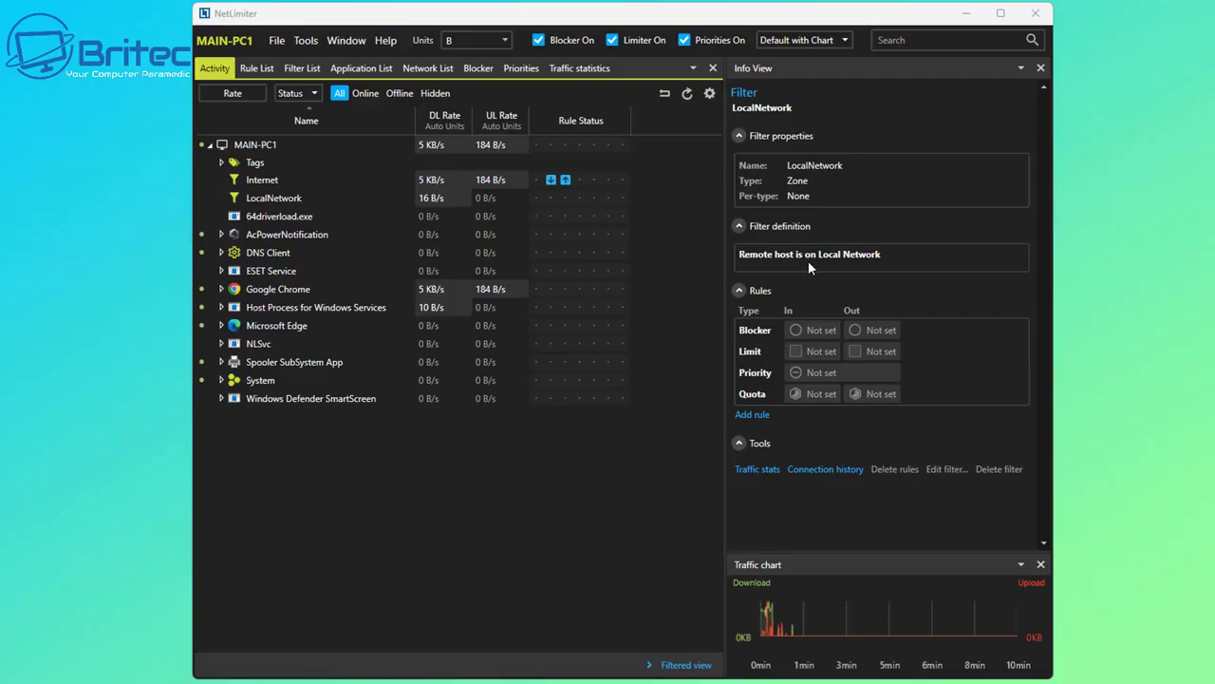
# Change both Internet zone limits, download and upload, from 5 to 20 KB/s.
pyautogui.click(550, 180)
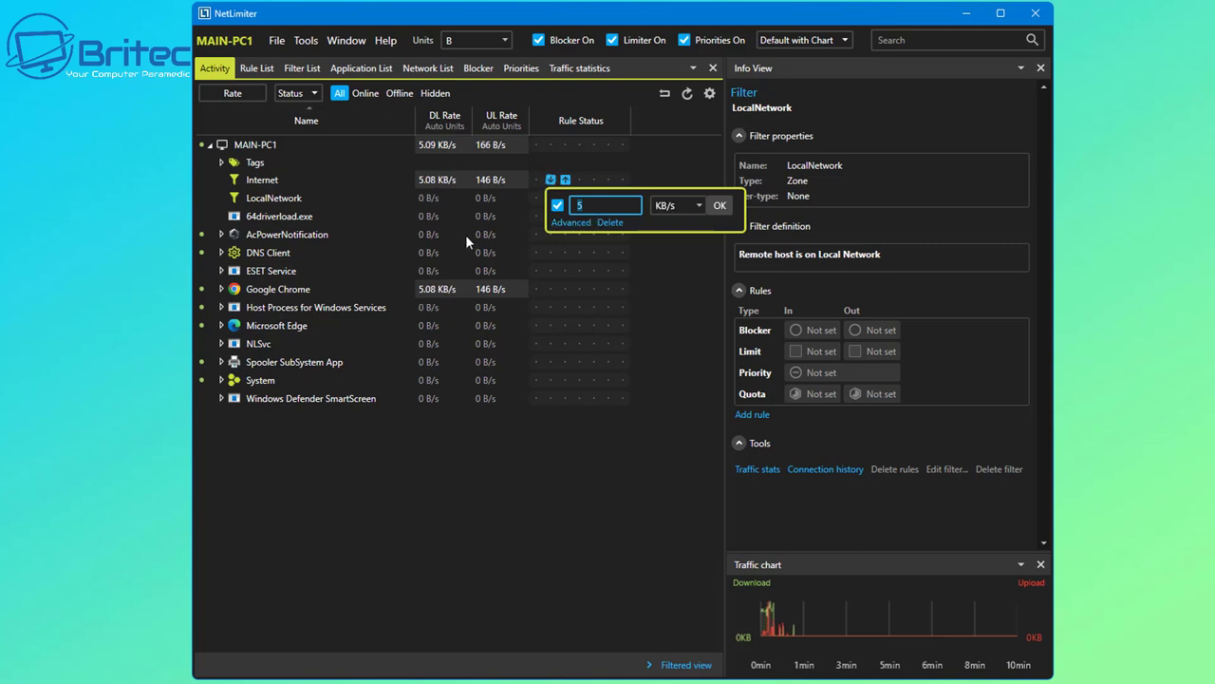
pyautogui.write('3')
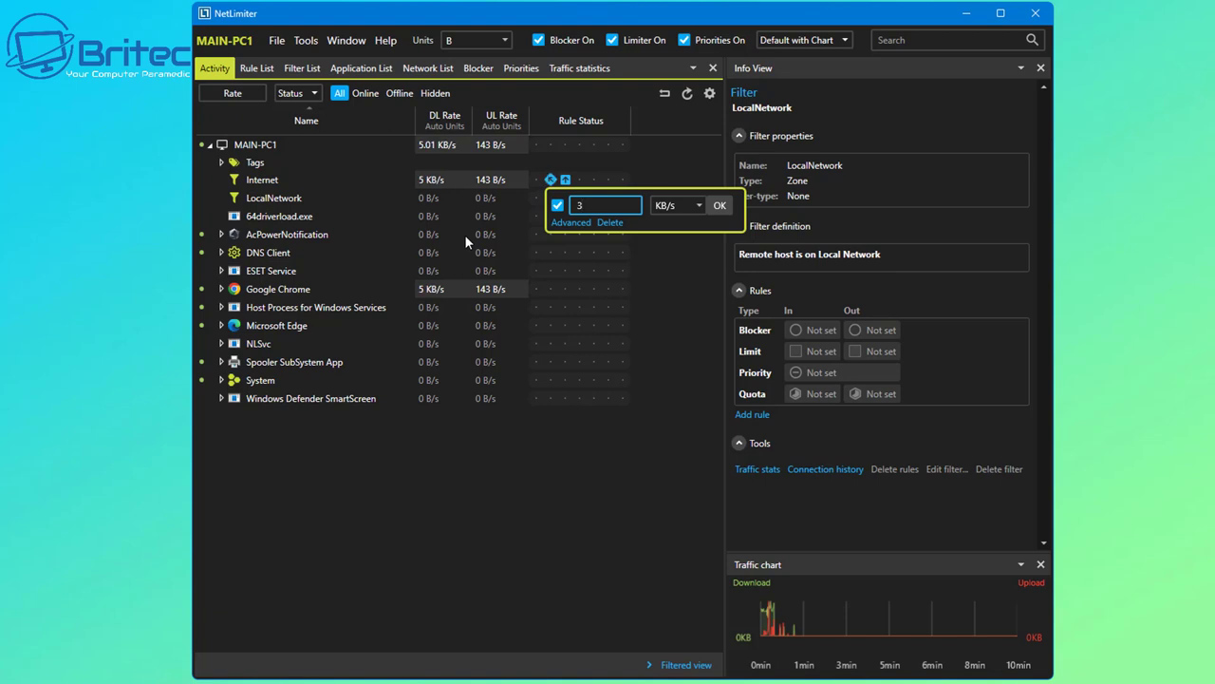
pyautogui.press('BackSpace')
pyautogui.write('2')
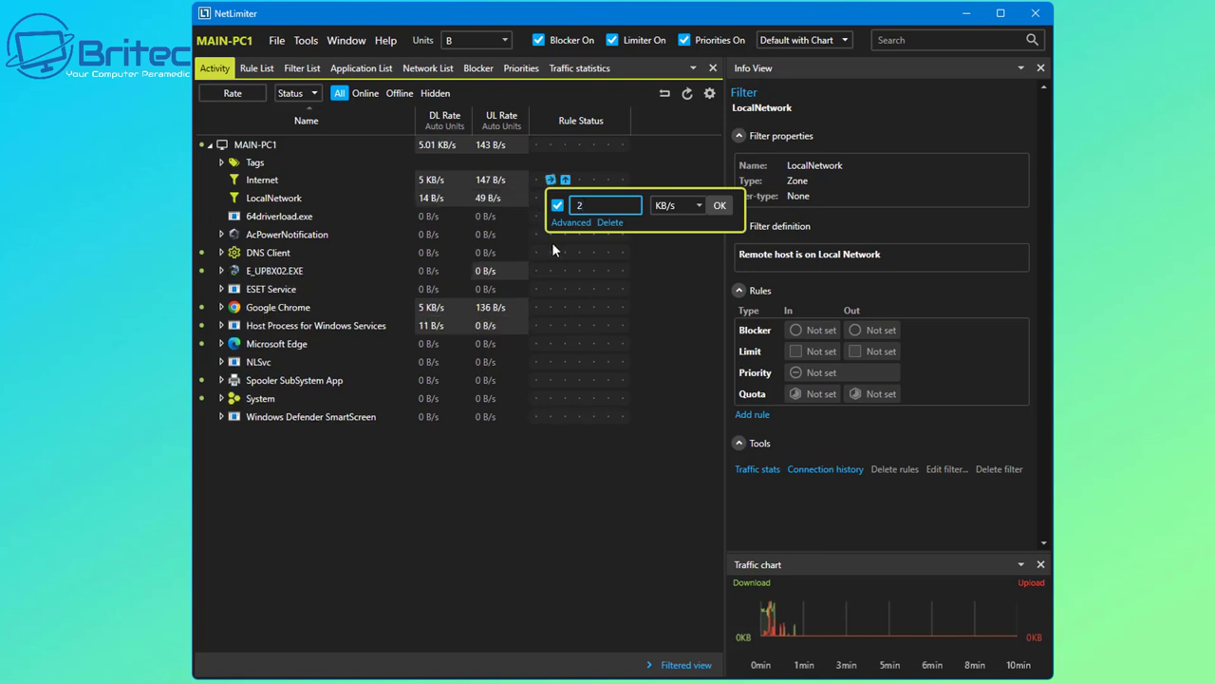
pyautogui.write('0')
pyautogui.click(719, 205)
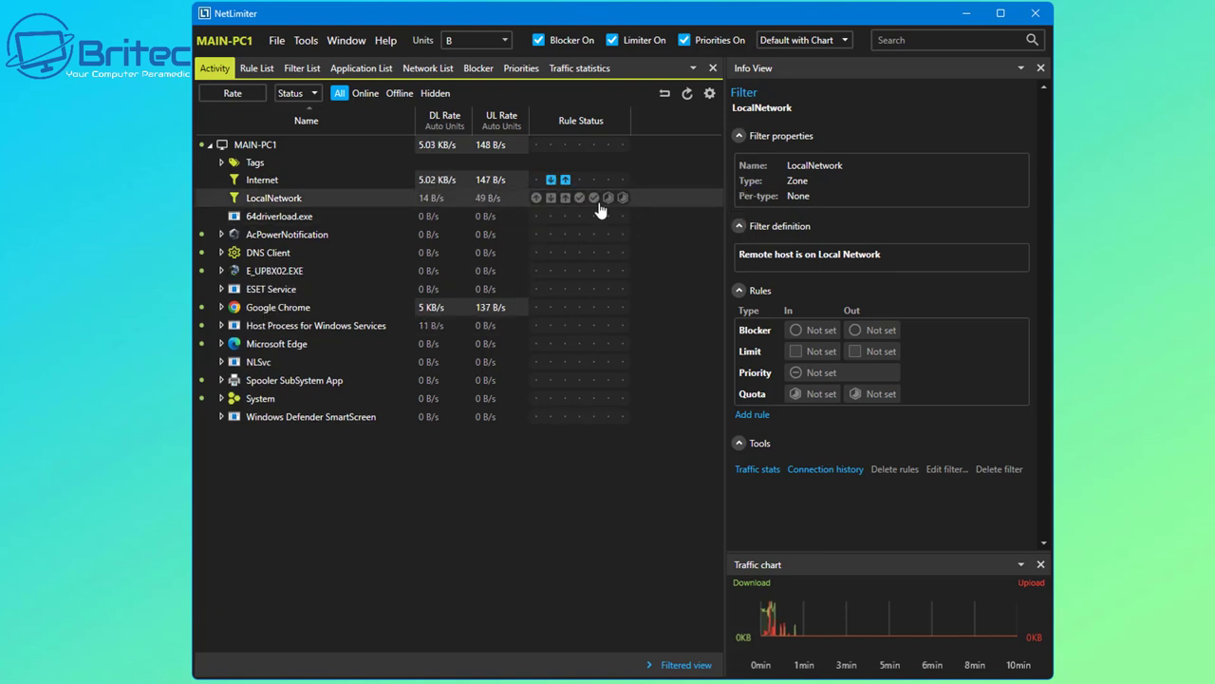
pyautogui.click(564, 180)
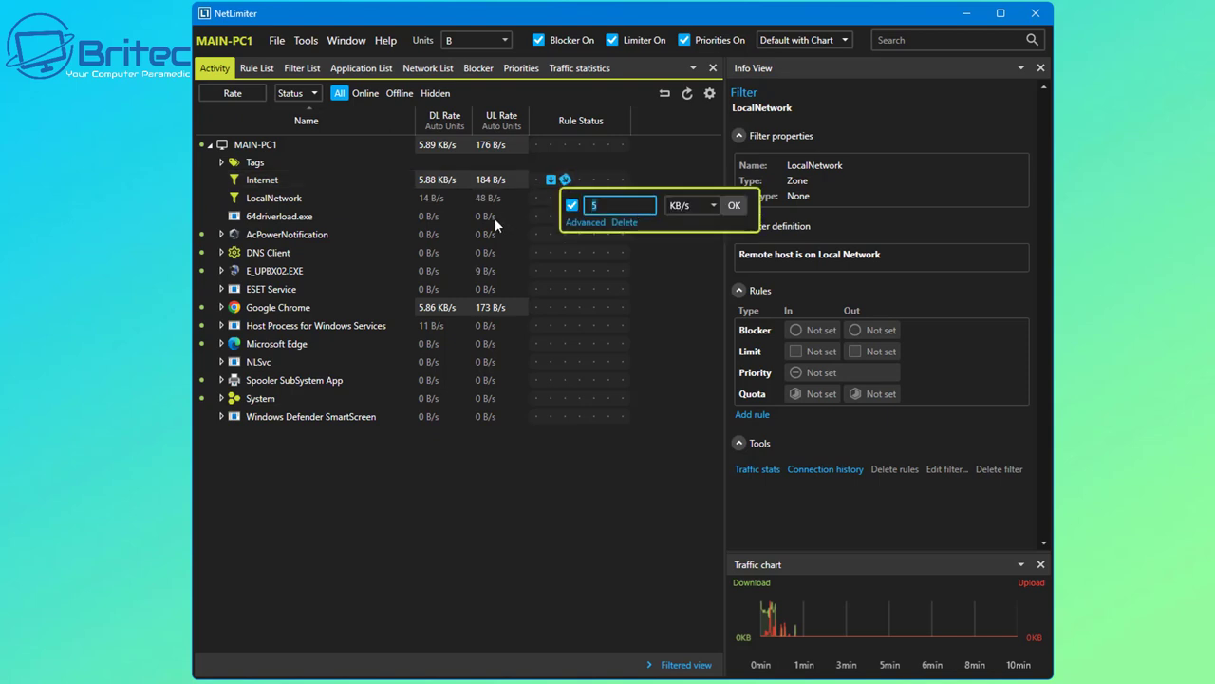
pyautogui.write('20')
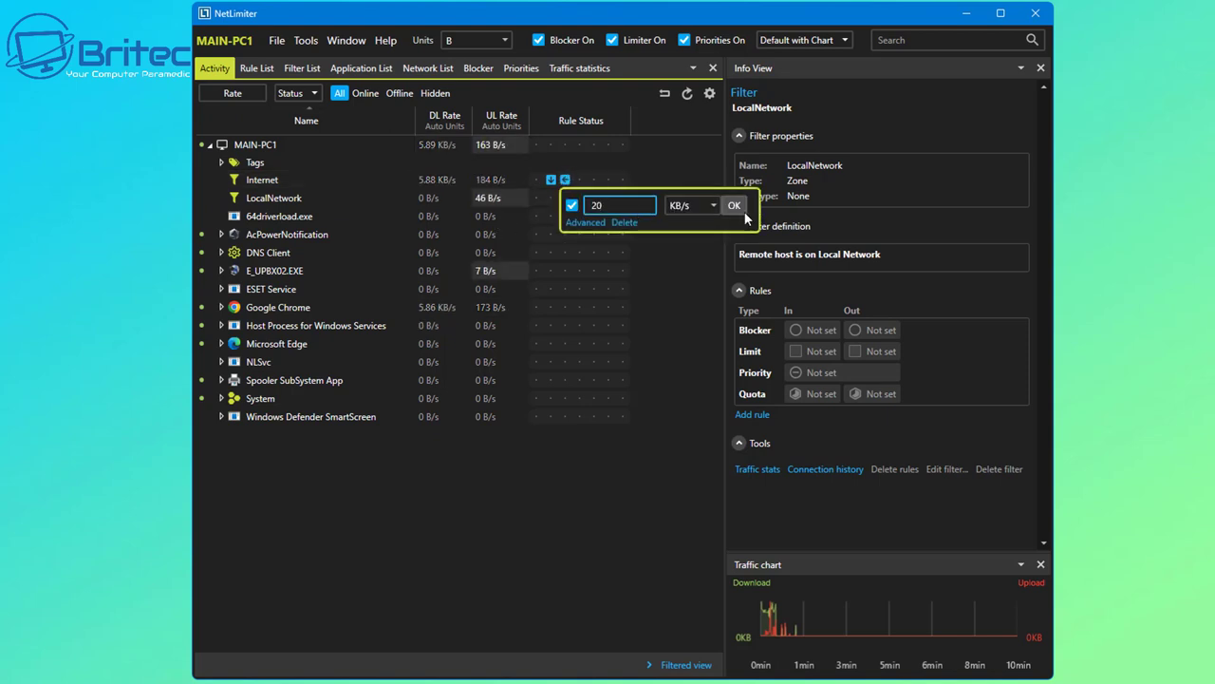
pyautogui.click(744, 213)
pyautogui.moveTo(558, 179)
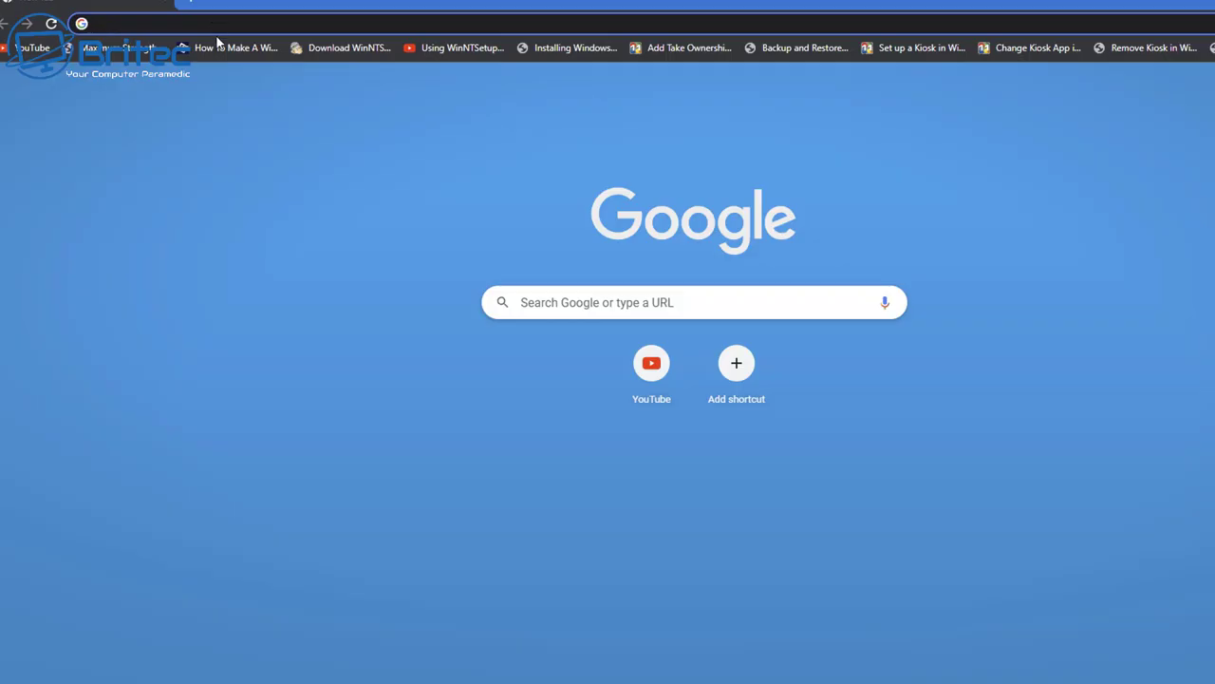
# Load BBC Sport from the 'bbc' address-bar suggestion and stop the page loading.
pyautogui.write('bbc')
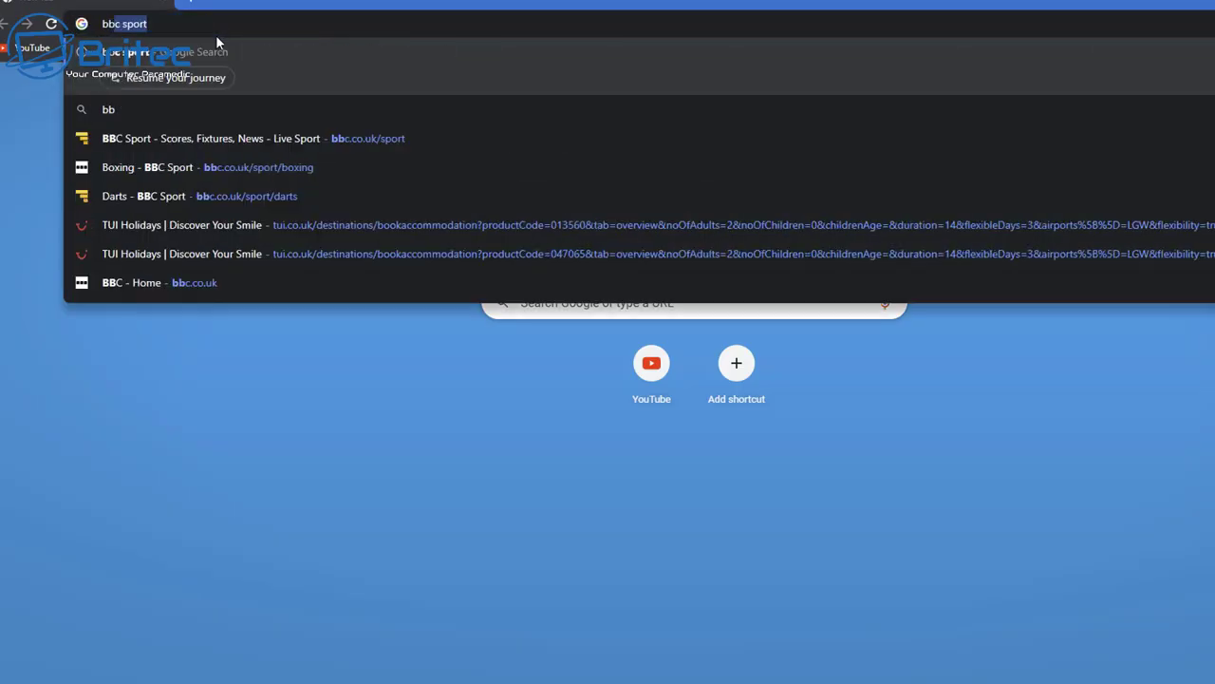
pyautogui.press('Return')
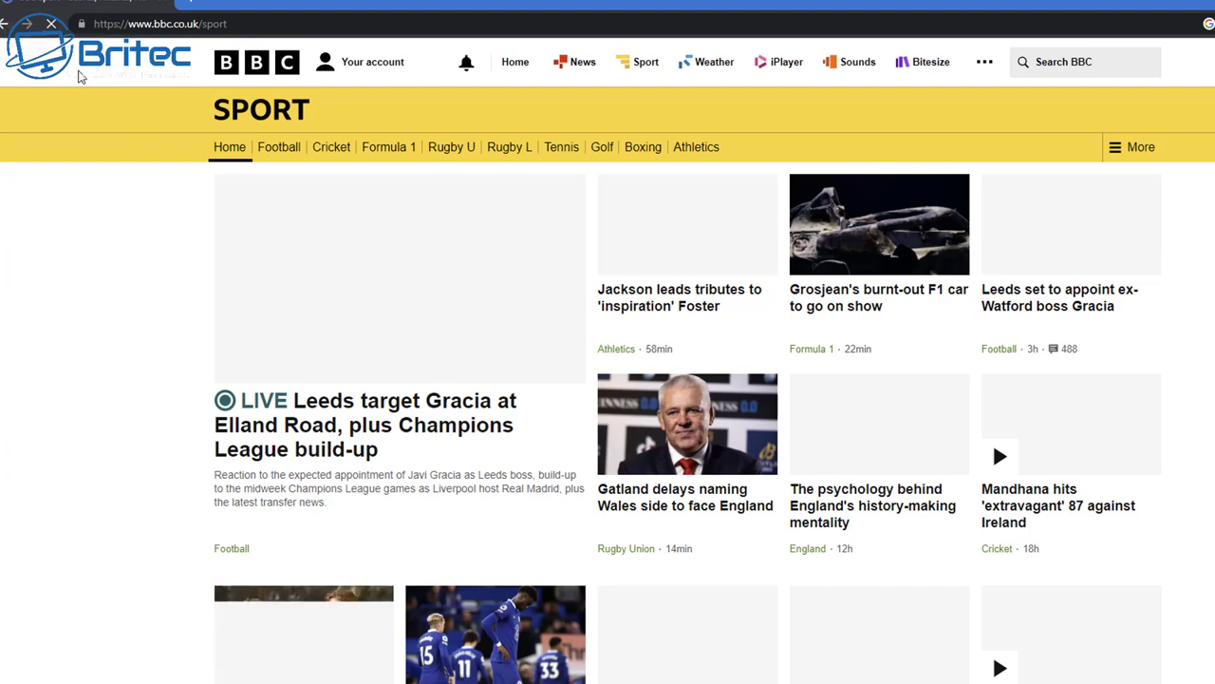
pyautogui.click(44, 33)
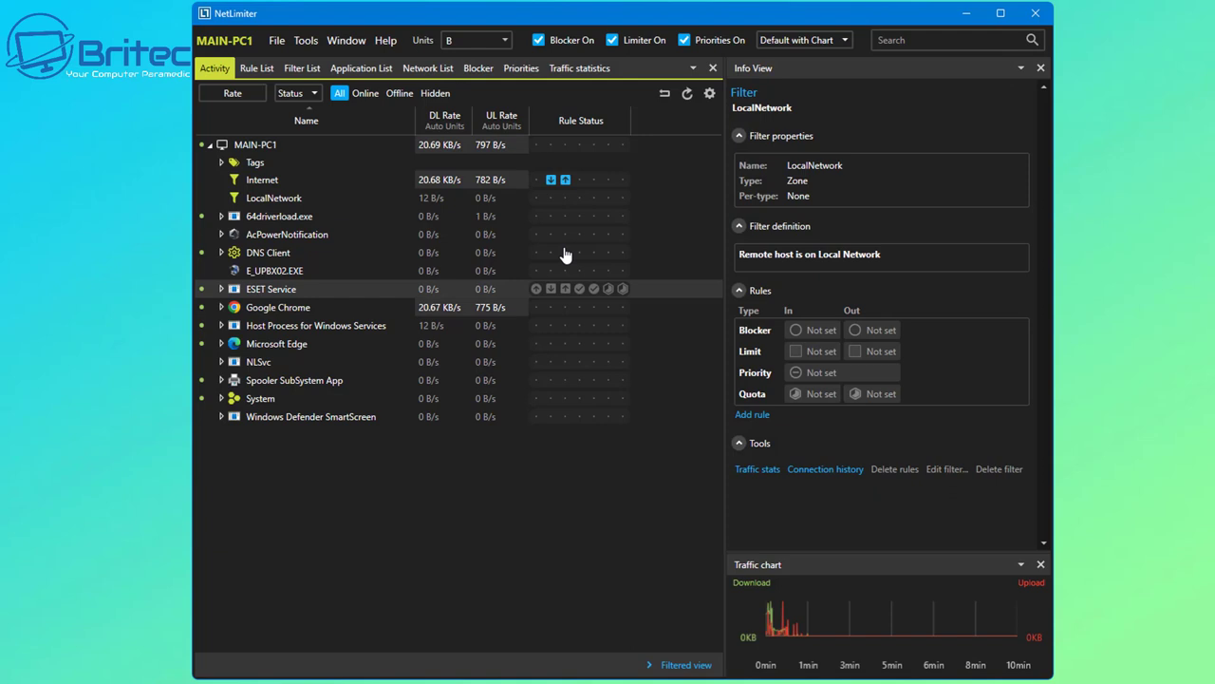
# Set the Internet zone's download limit to 10 MB/s instead of 20 KB/s.
pyautogui.click(550, 180)
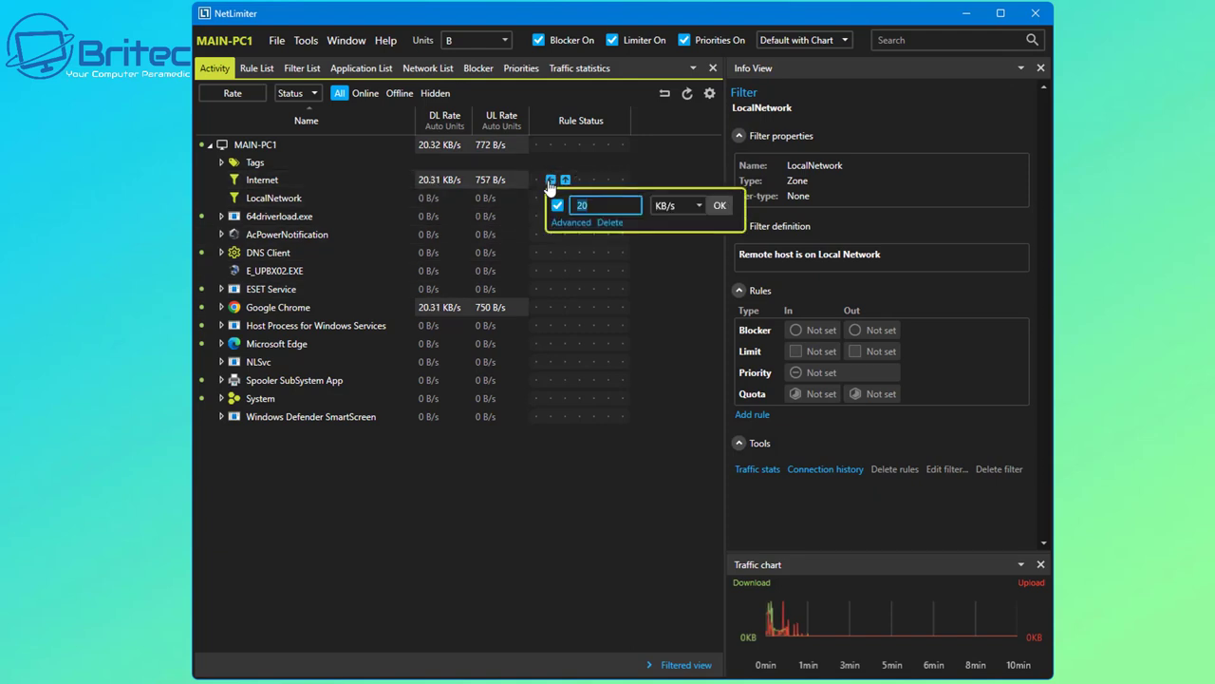
pyautogui.click(699, 206)
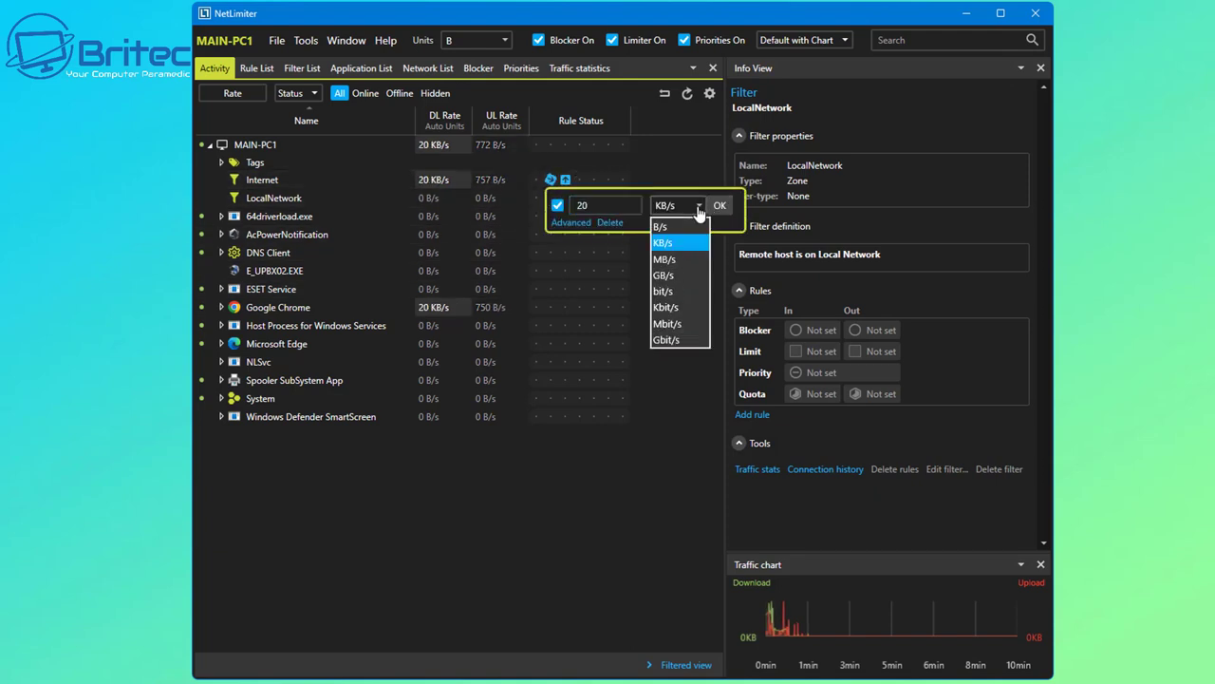
pyautogui.click(670, 259)
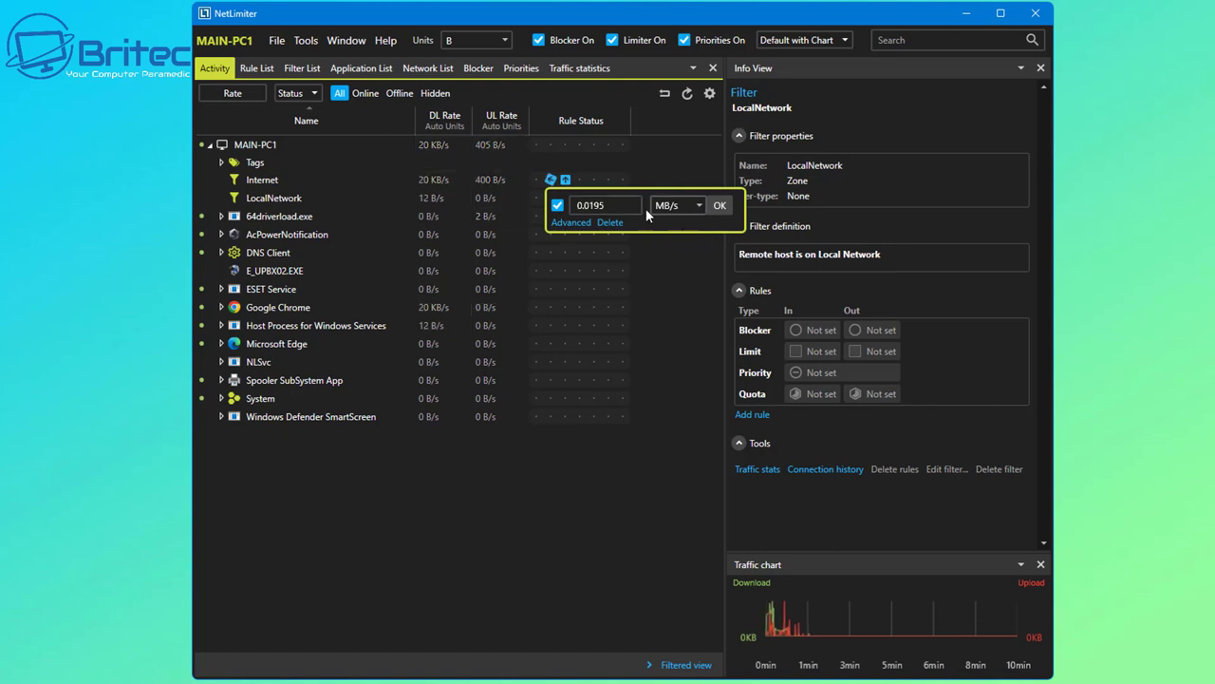
pyautogui.click(596, 205)
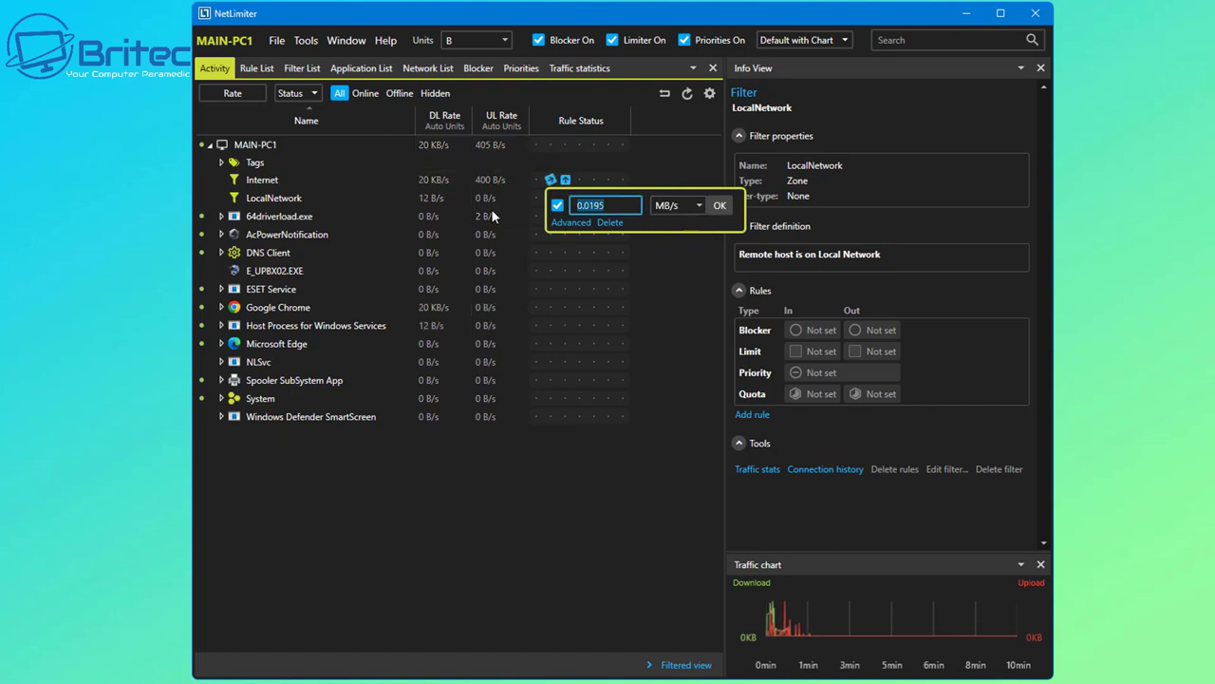
pyautogui.write('10')
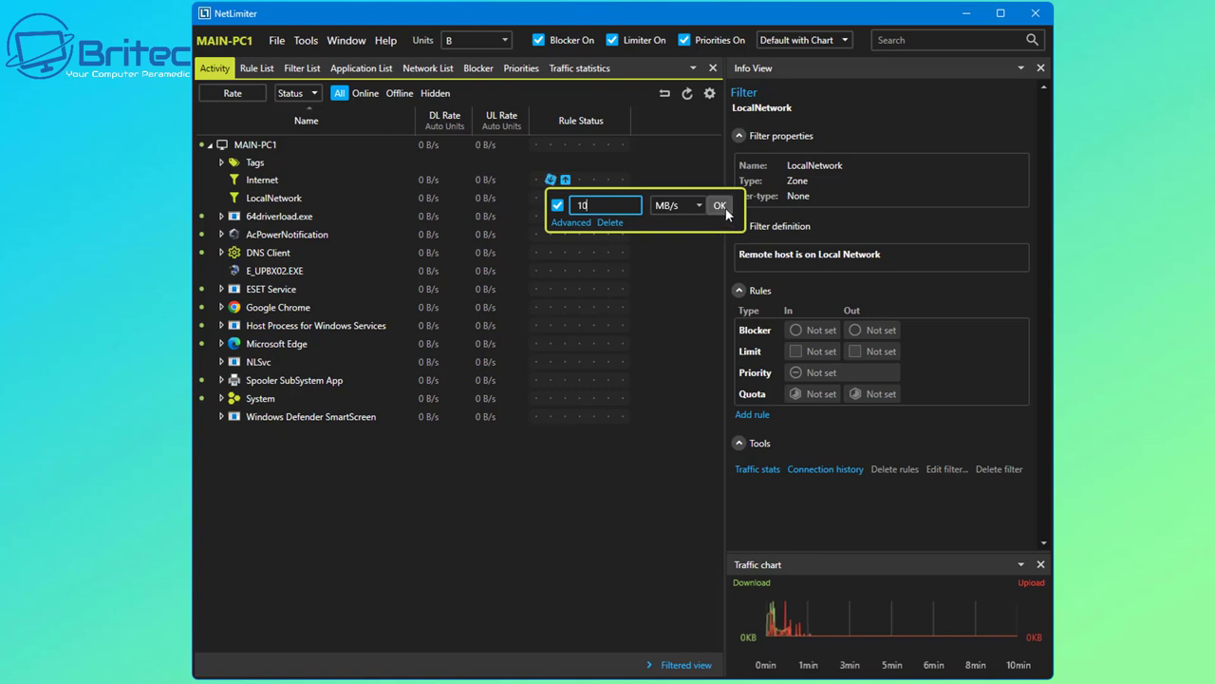
pyautogui.click(718, 205)
# Switch the Internet zone's upload limit unit to MB/s.
pyautogui.click(563, 180)
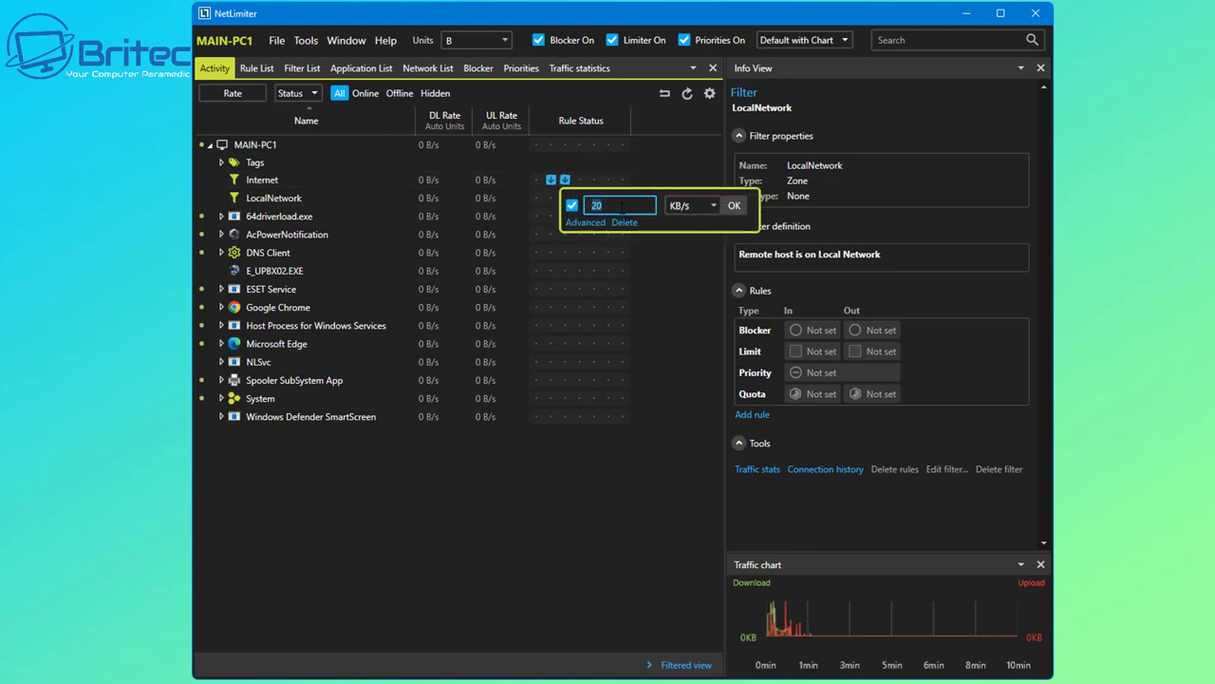
pyautogui.click(715, 211)
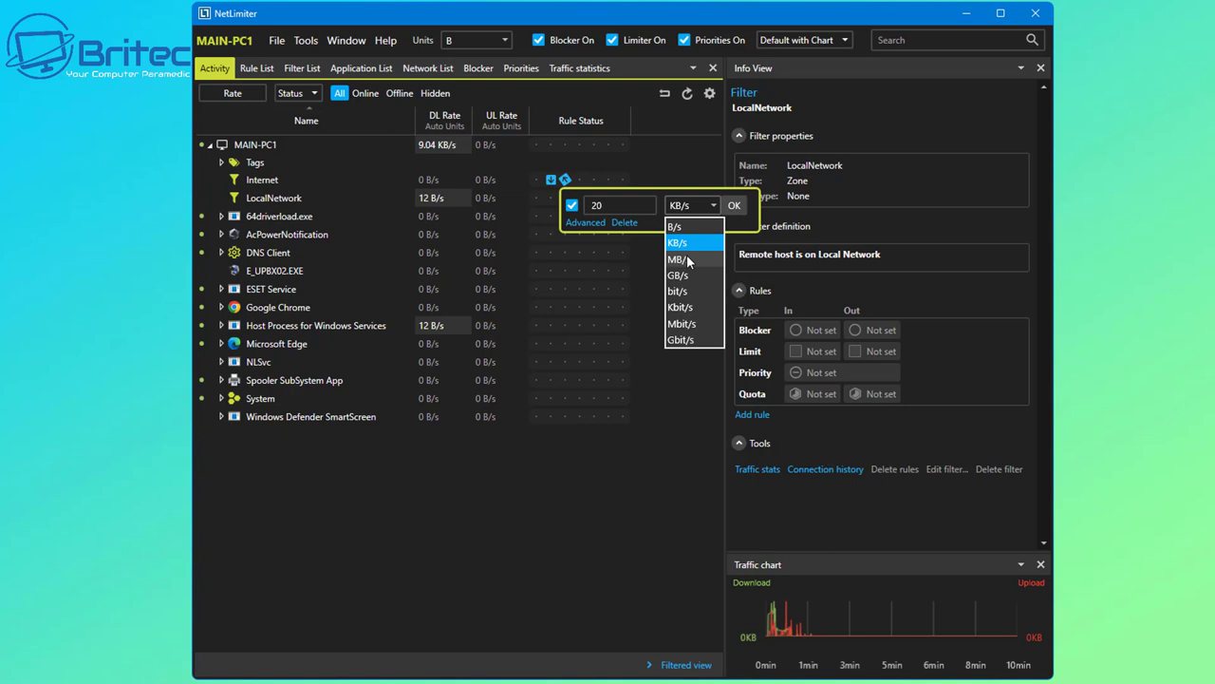
pyautogui.click(679, 257)
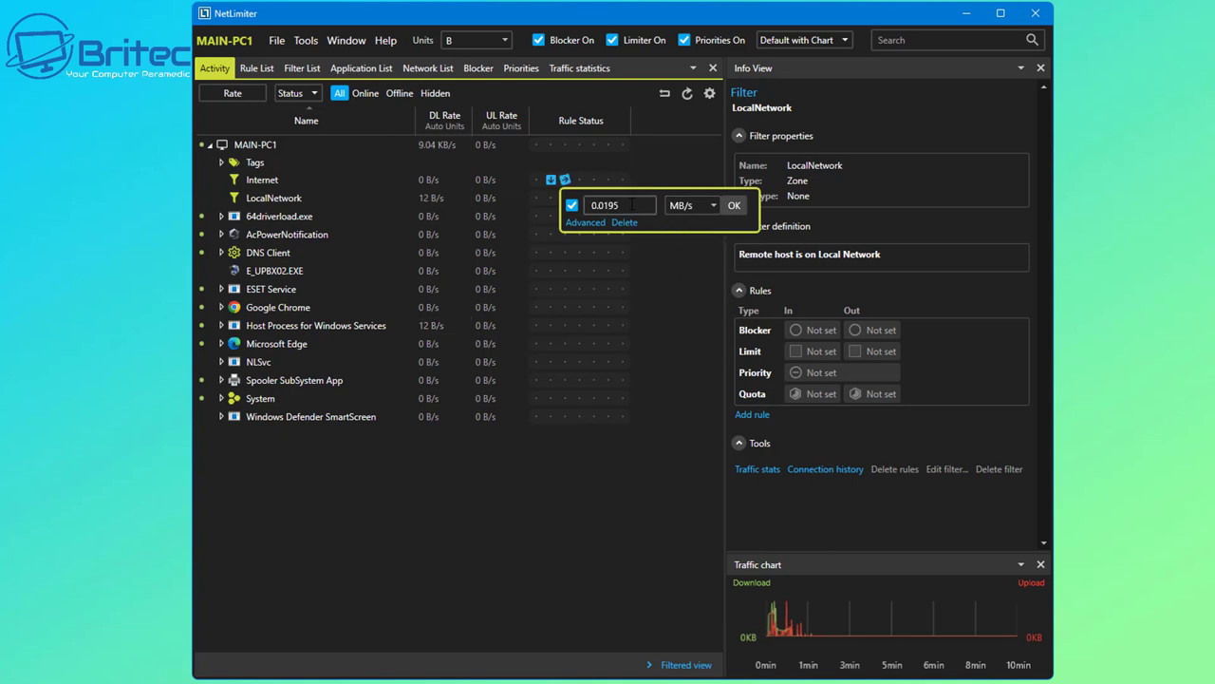
# Apply a 10 MB/s Internet upload limit, then open BBC Sport's Formula 1 Latest page.
pyautogui.write('10')
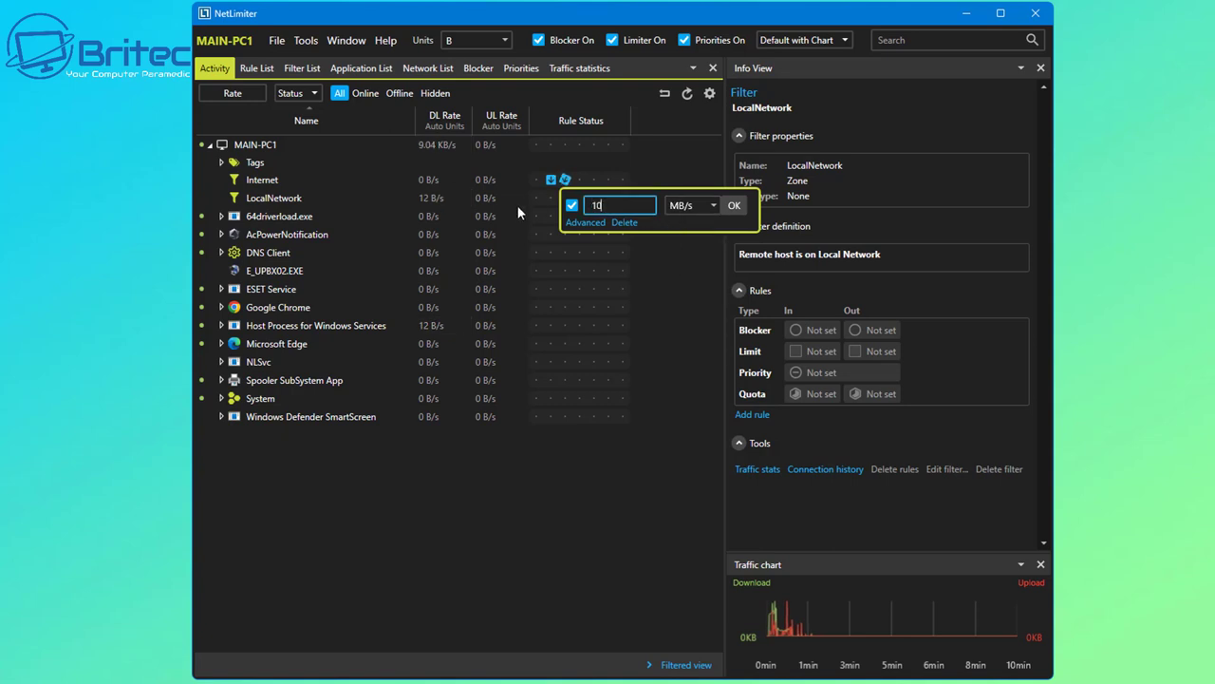
pyautogui.click(741, 207)
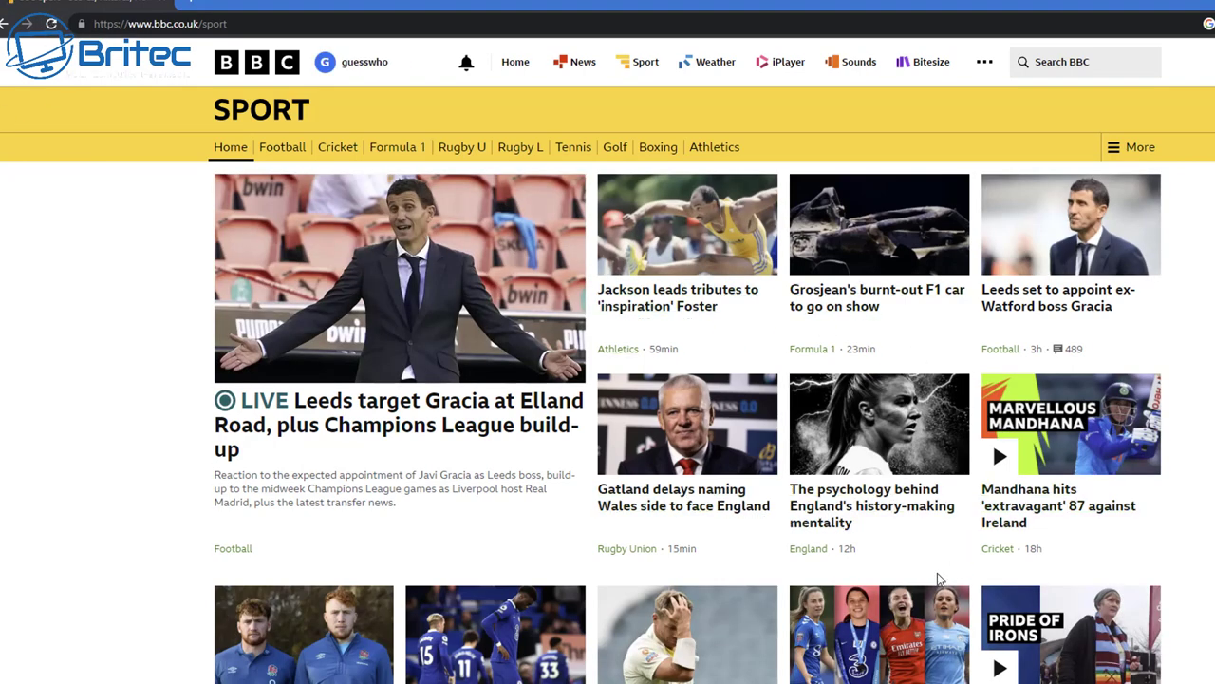
pyautogui.click(389, 148)
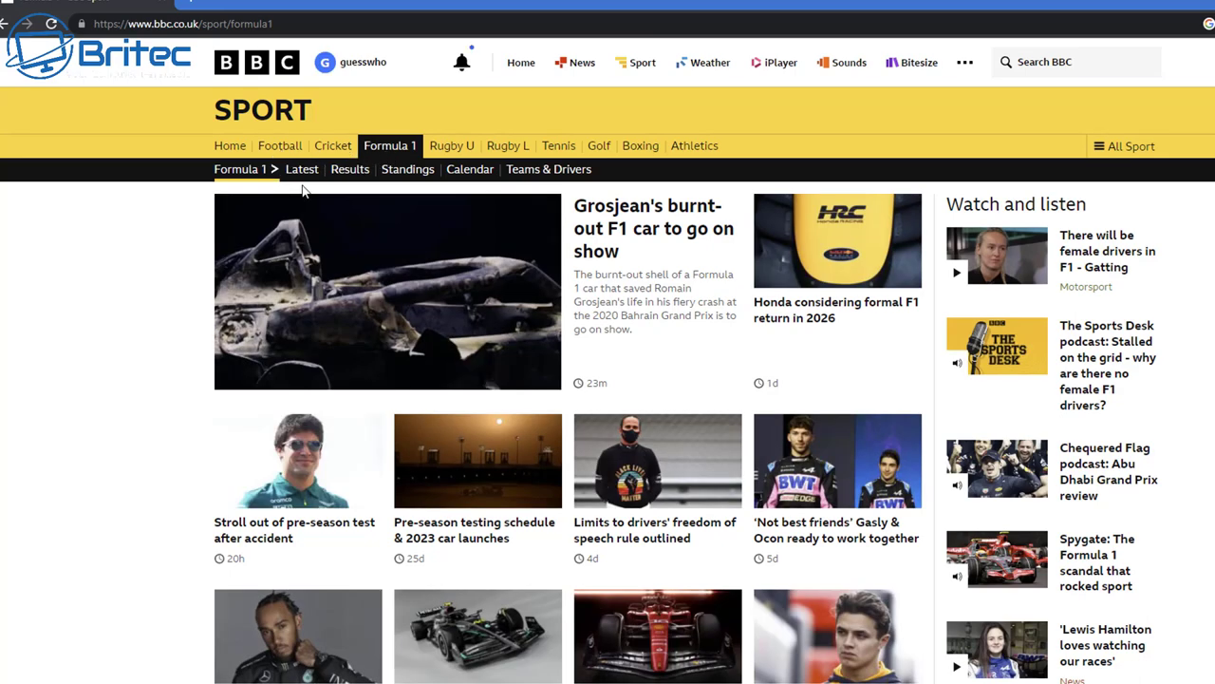
pyautogui.click(303, 173)
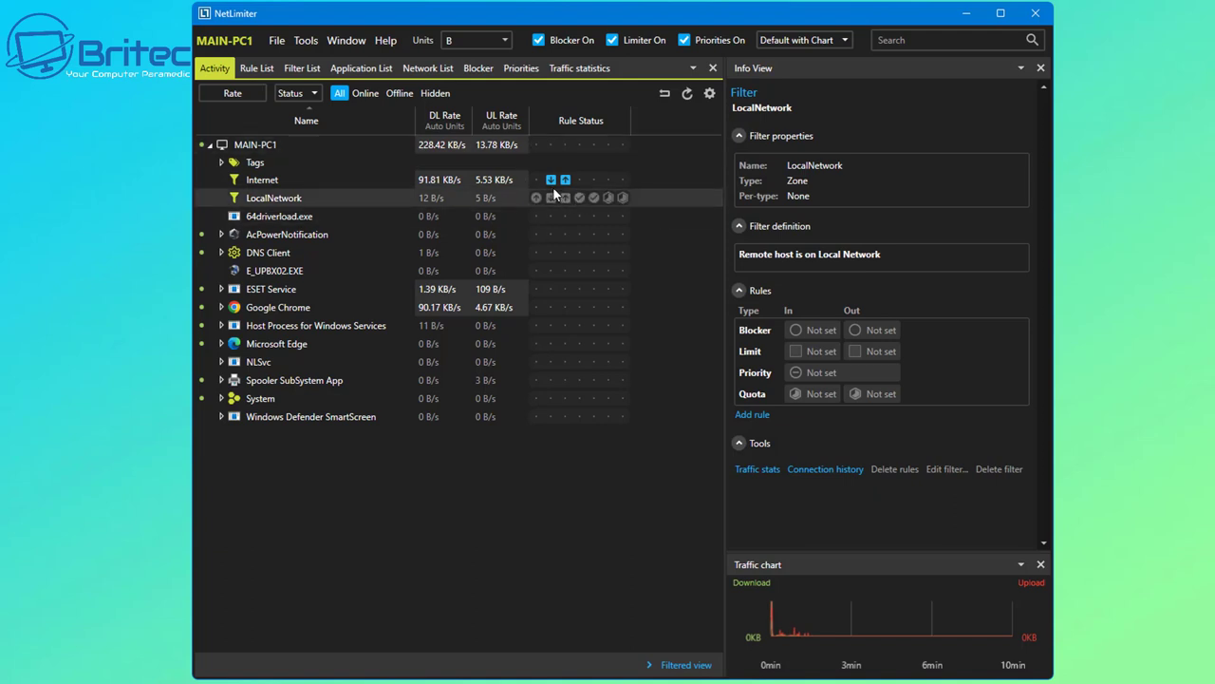
# Disable both the 10 MB/s Internet download and upload limits.
pyautogui.click(552, 181)
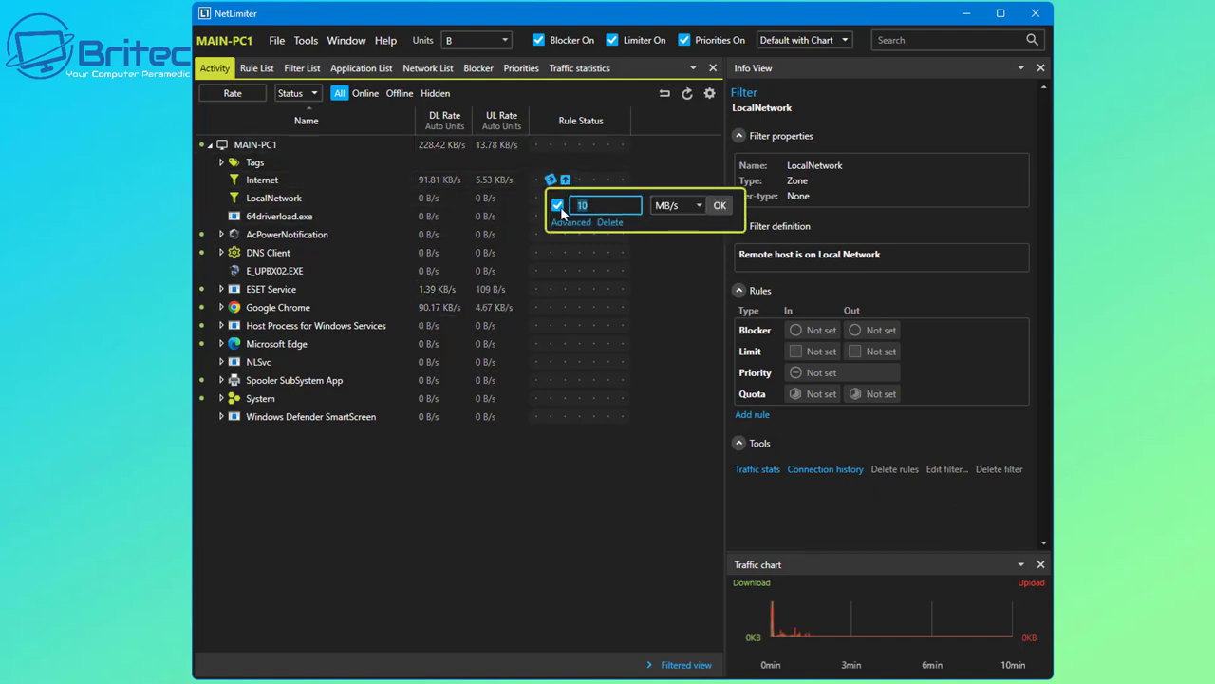
pyautogui.click(558, 205)
pyautogui.click(565, 180)
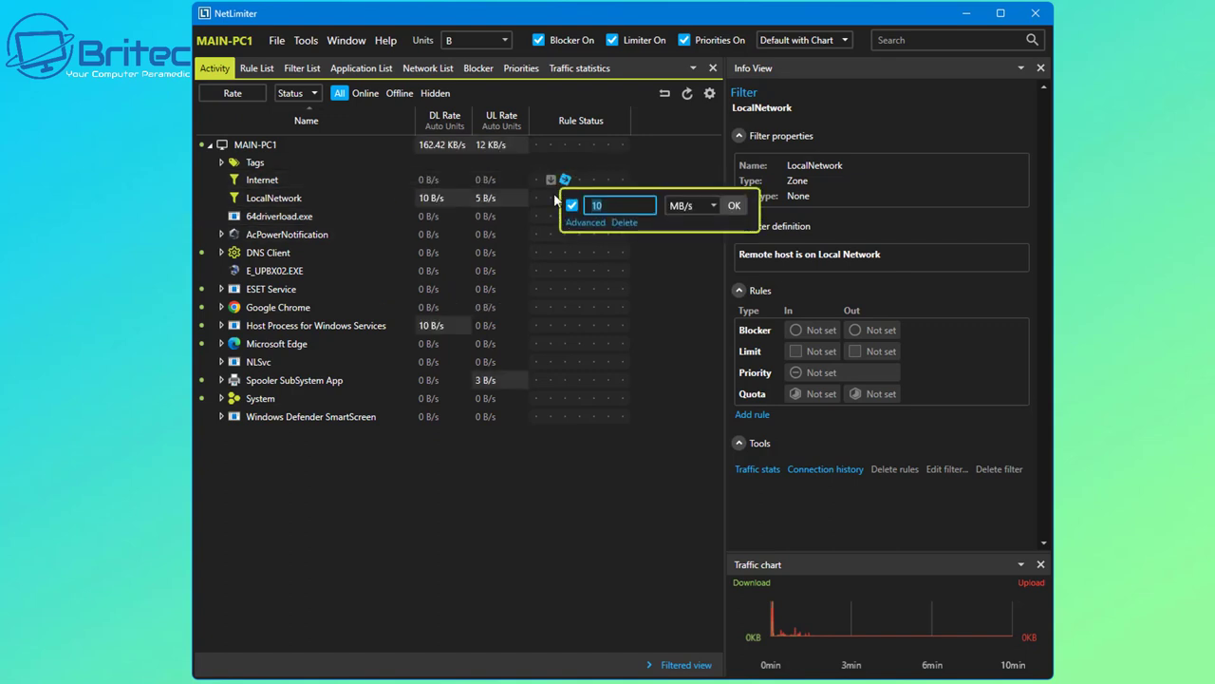
pyautogui.click(567, 206)
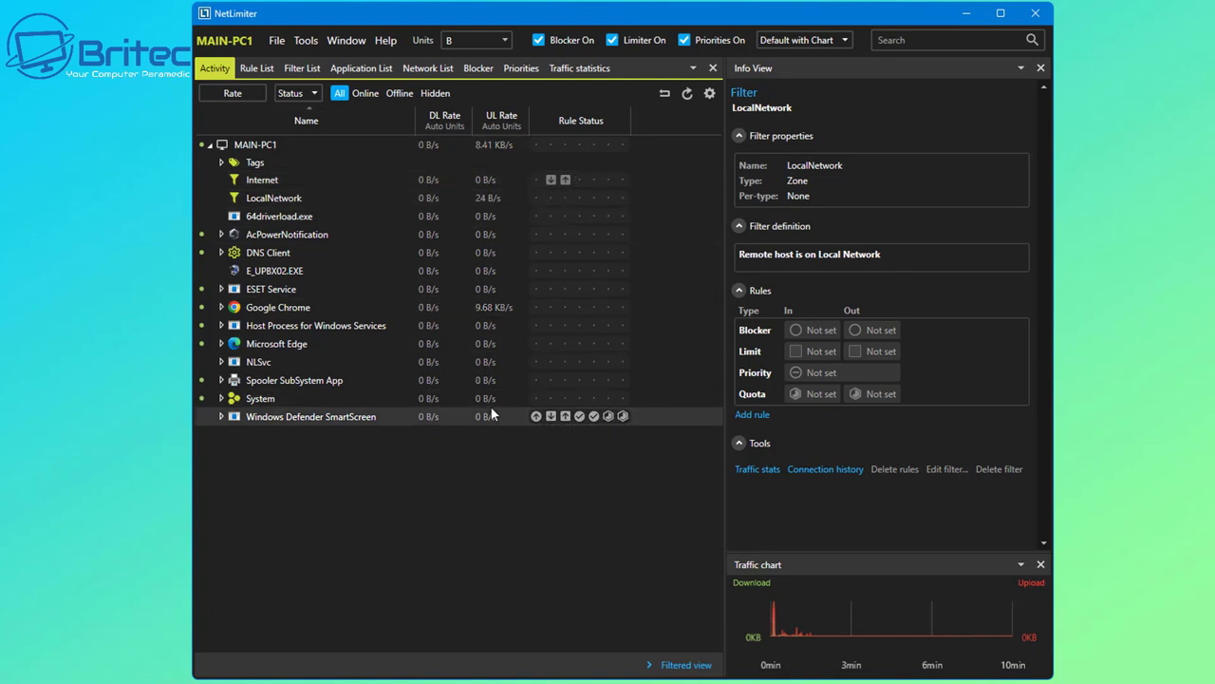
pyautogui.moveTo(380, 271)
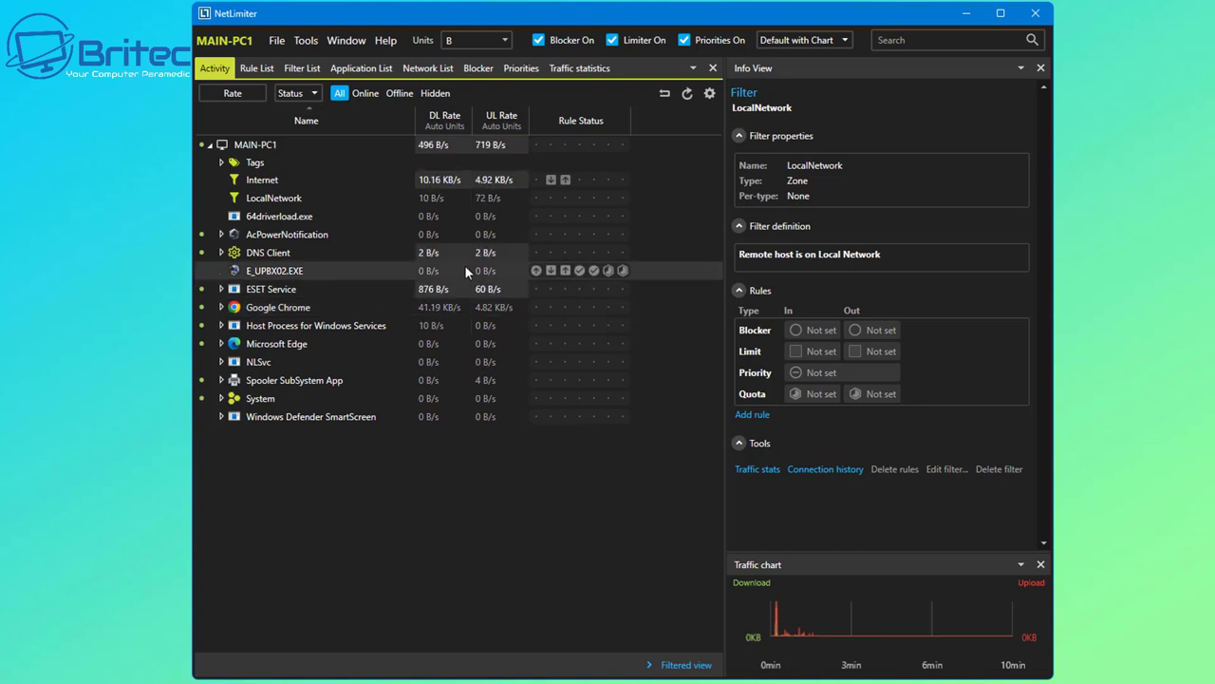
# Show E_UPBX02.EXE's properties in the Application List and move the version checker window aside.
pyautogui.click(362, 69)
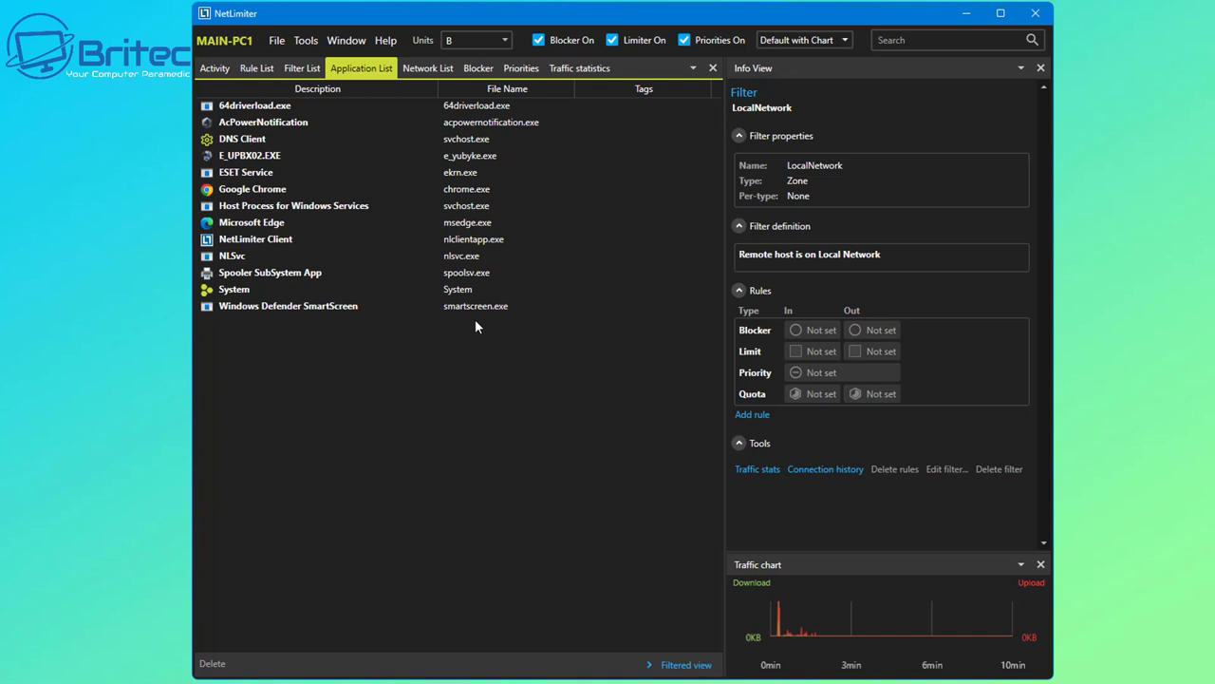
pyautogui.click(471, 157)
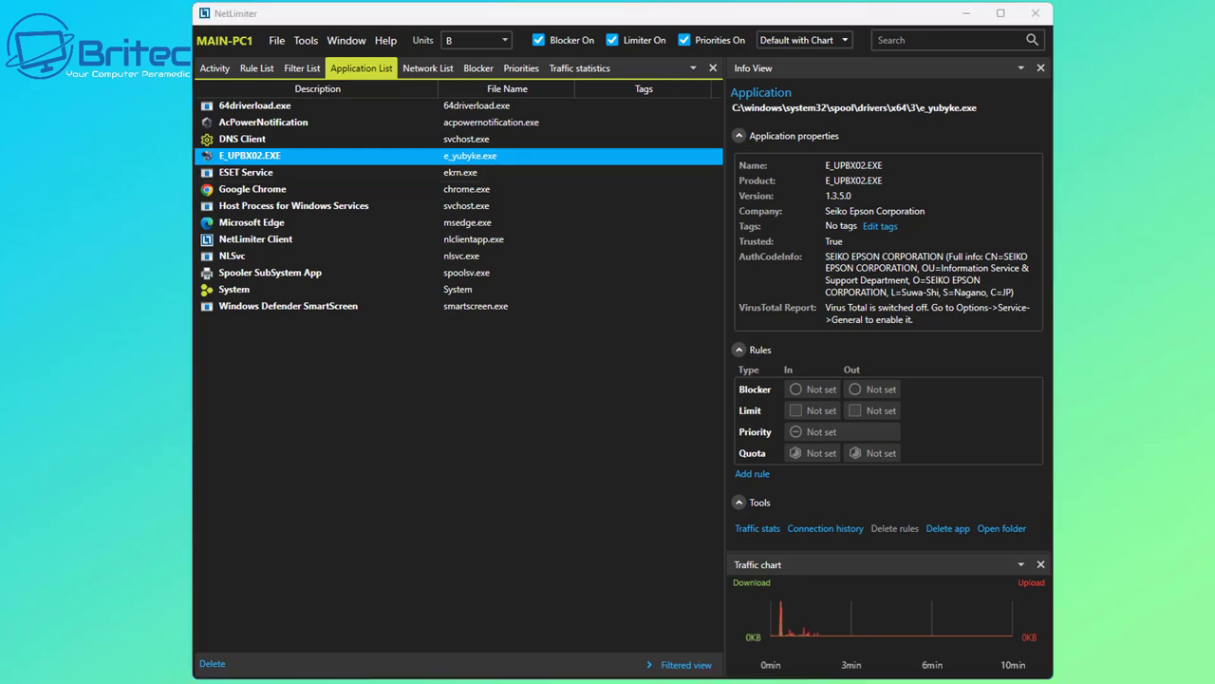
pyautogui.moveTo(899, 388); pyautogui.dragTo(1213, 419)
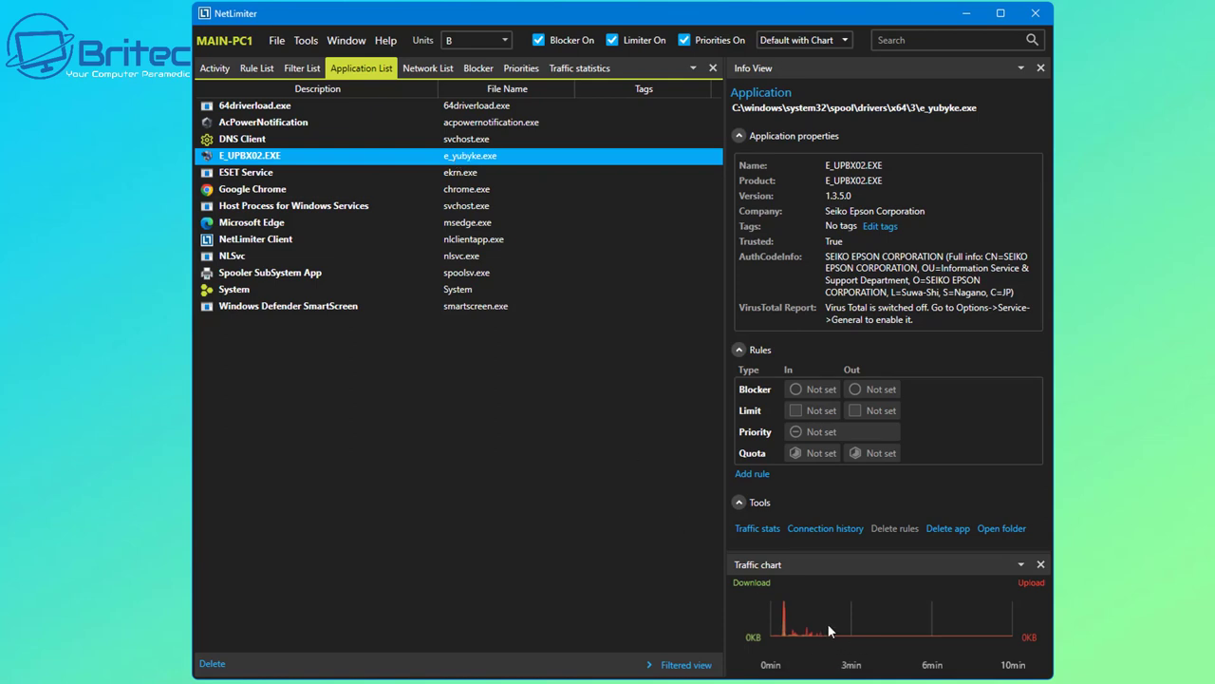
# Check E_UPBX02.EXE's traffic statistics on its local network and Internet tabs.
pyautogui.rightClick(401, 162)
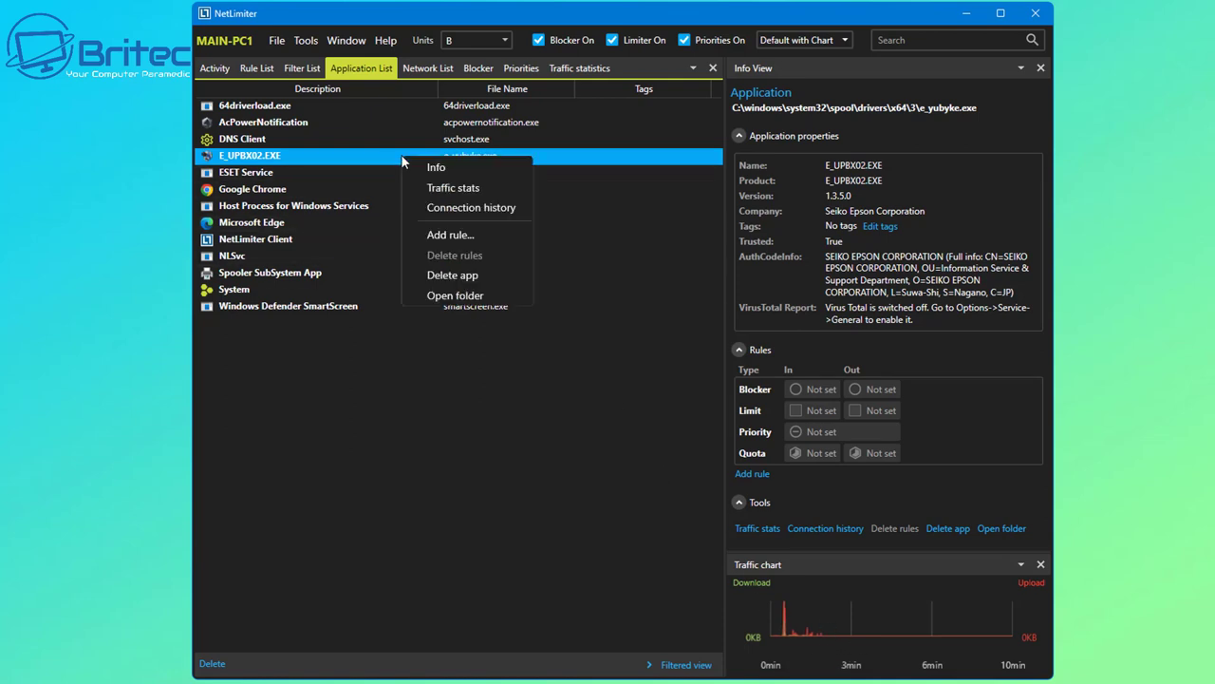
pyautogui.click(468, 190)
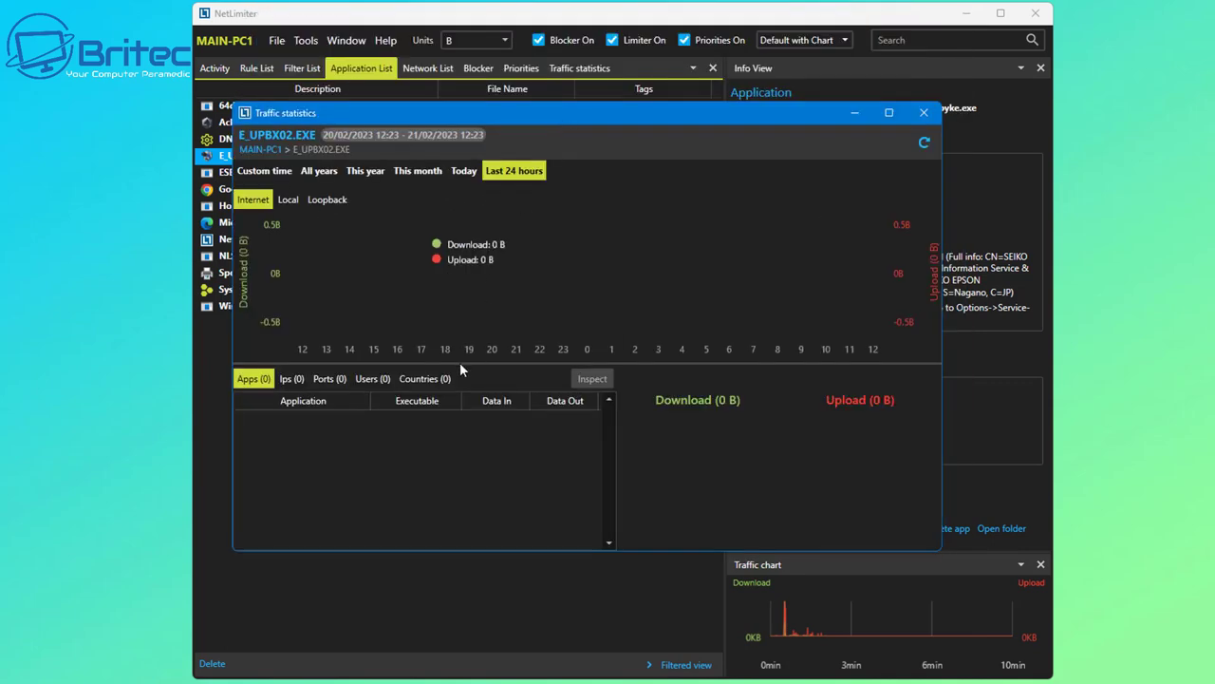
pyautogui.click(289, 202)
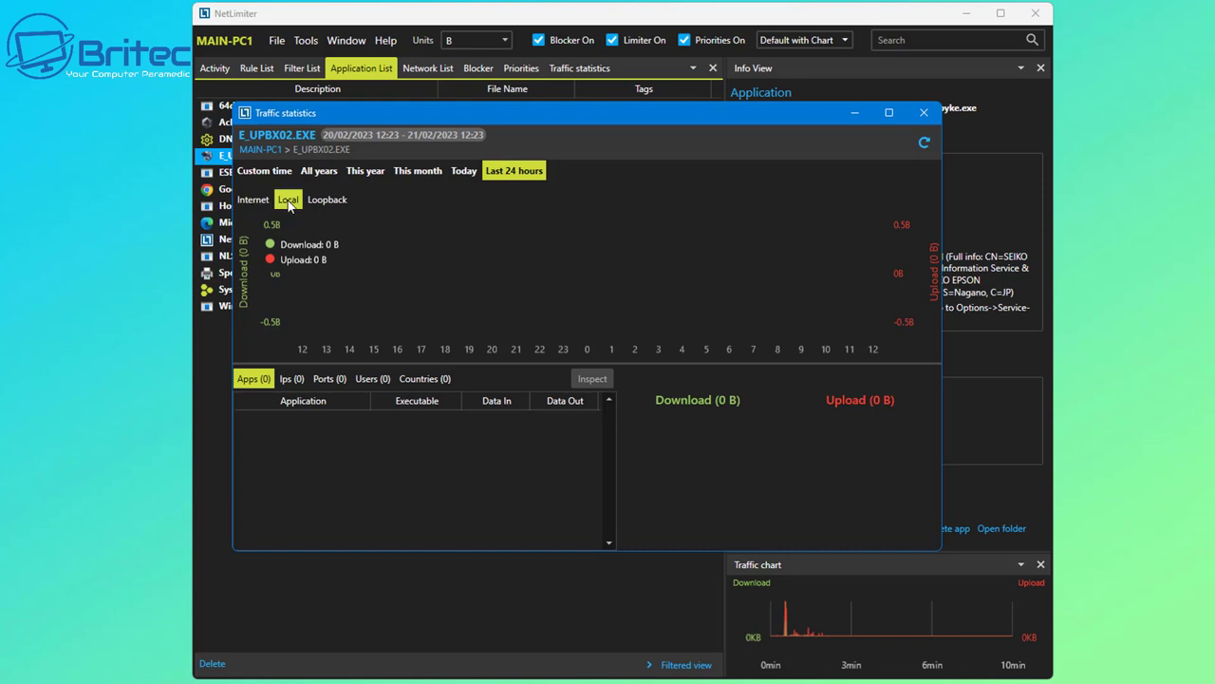
pyautogui.click(252, 205)
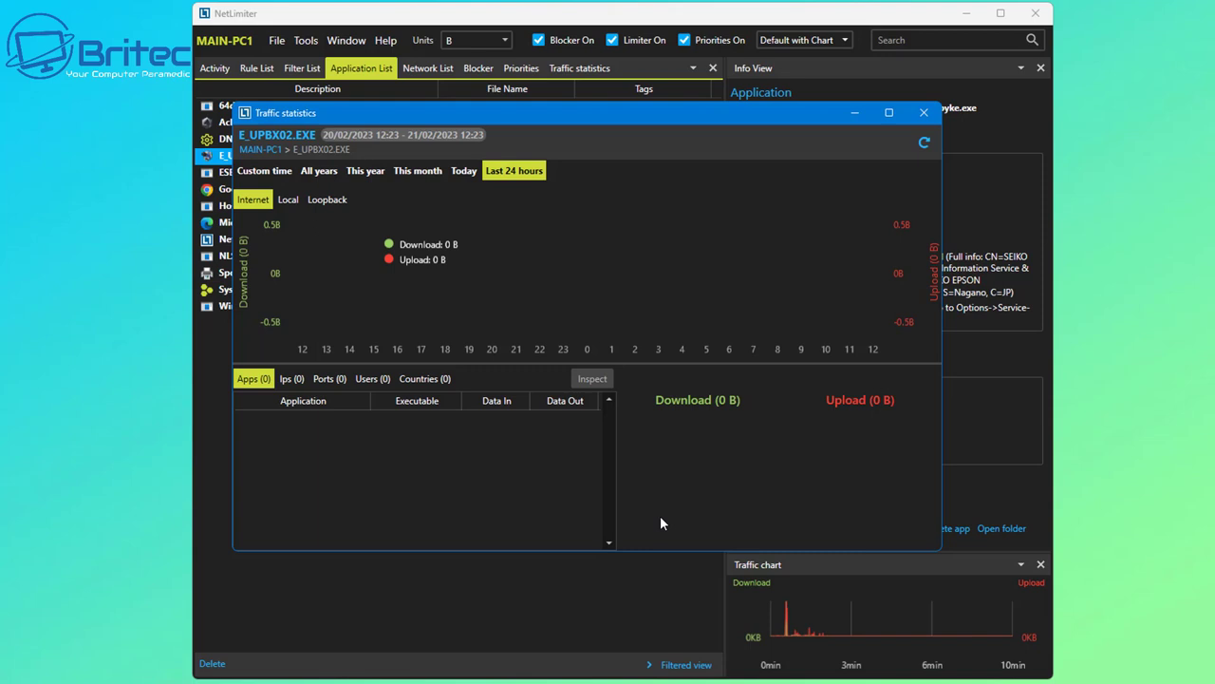
pyautogui.click(275, 172)
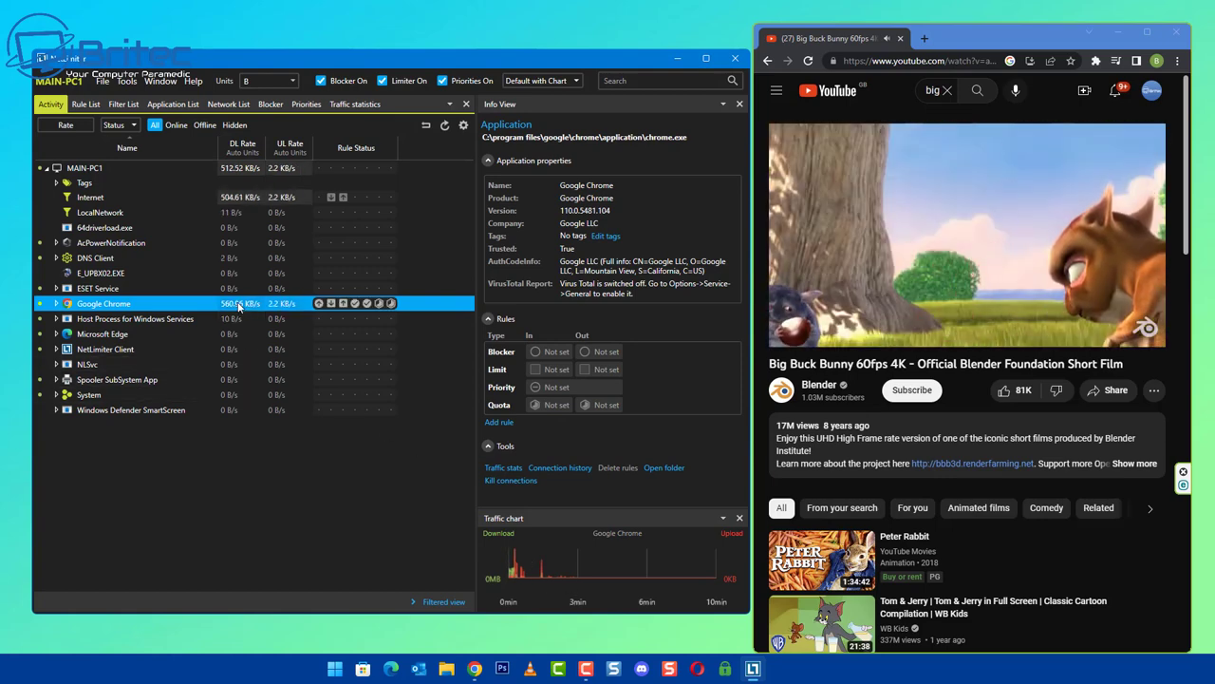
# Show Google Chrome's traffic statistics over a custom time range: 4.33 MB in, 441.52 KB out.
pyautogui.rightClick(239, 305)
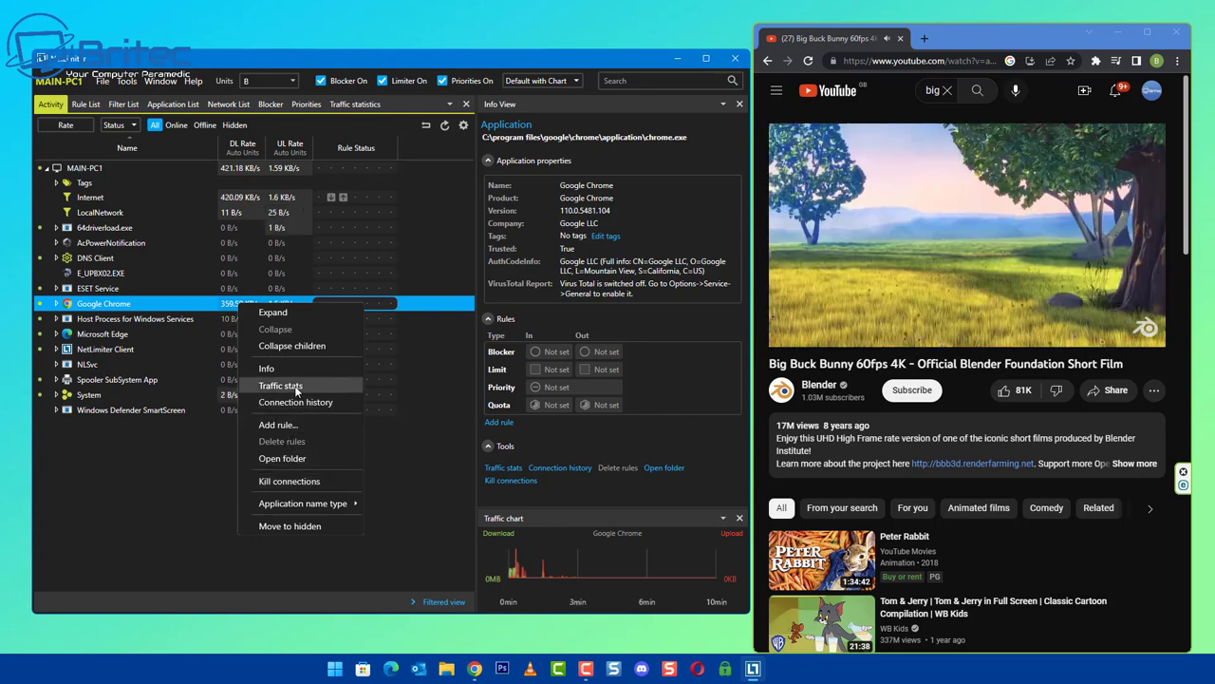
pyautogui.click(295, 385)
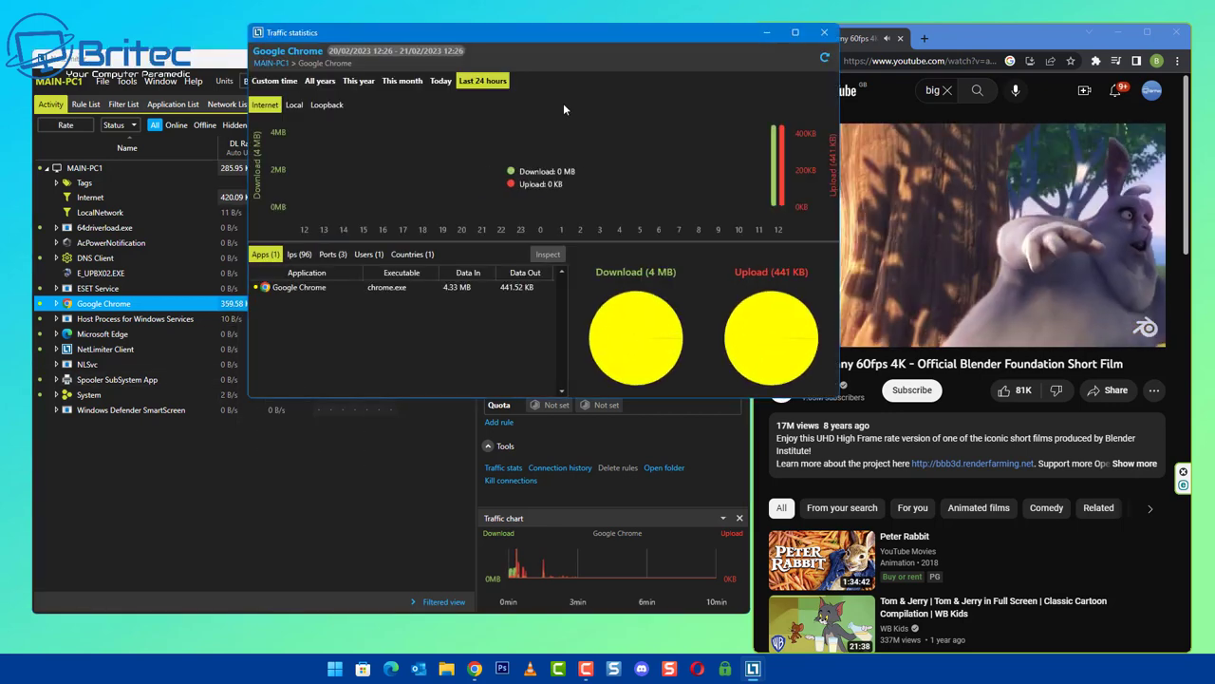
pyautogui.moveTo(600, 34); pyautogui.dragTo(435, 160)
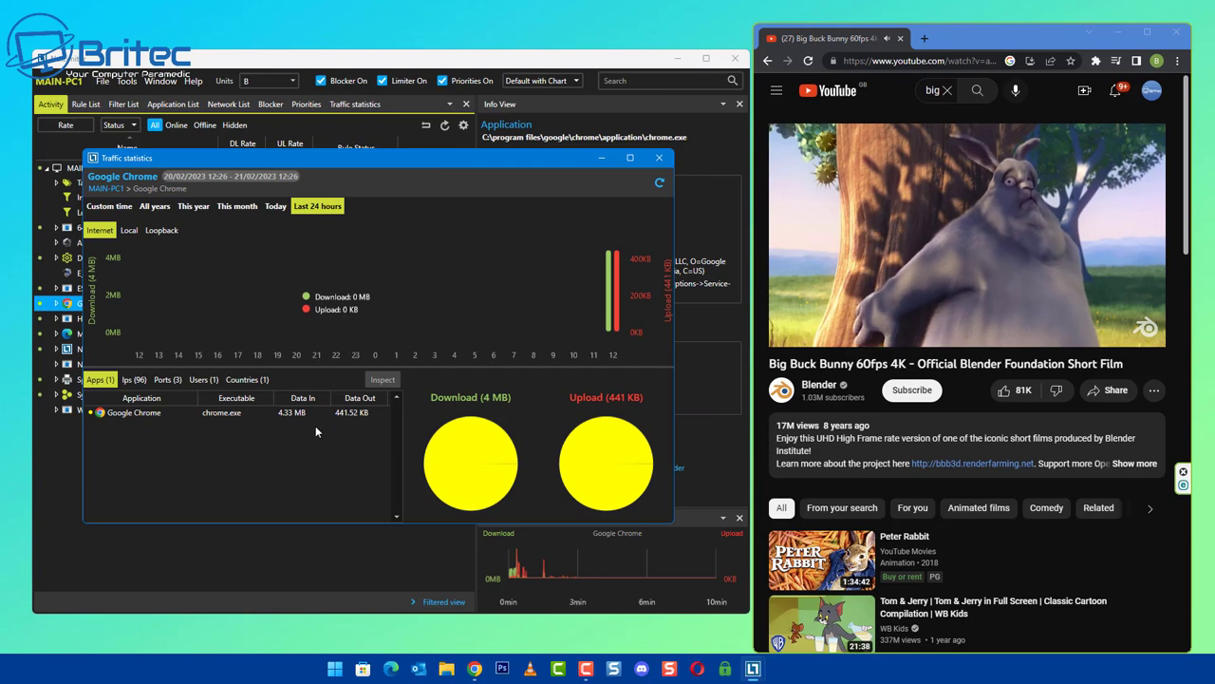
pyautogui.click(108, 209)
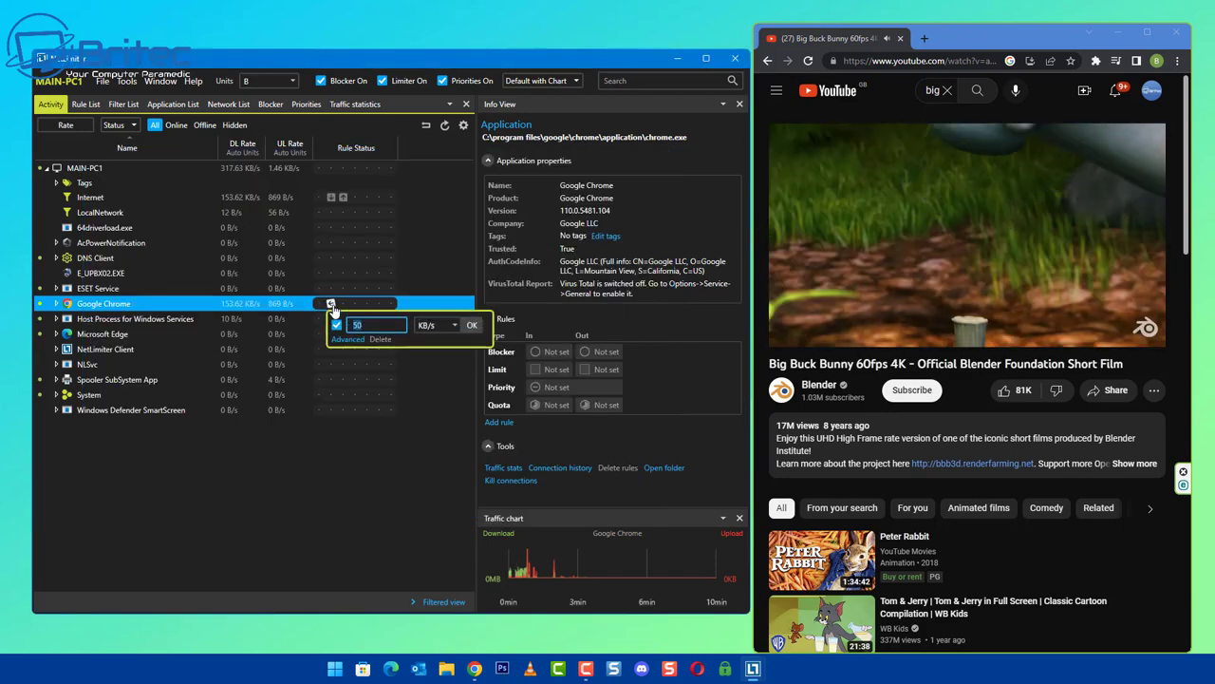
# Discard the 50 KB/s Chrome limit and set Deny rules for Chrome's incoming and outgoing traffic.
pyautogui.click(332, 310)
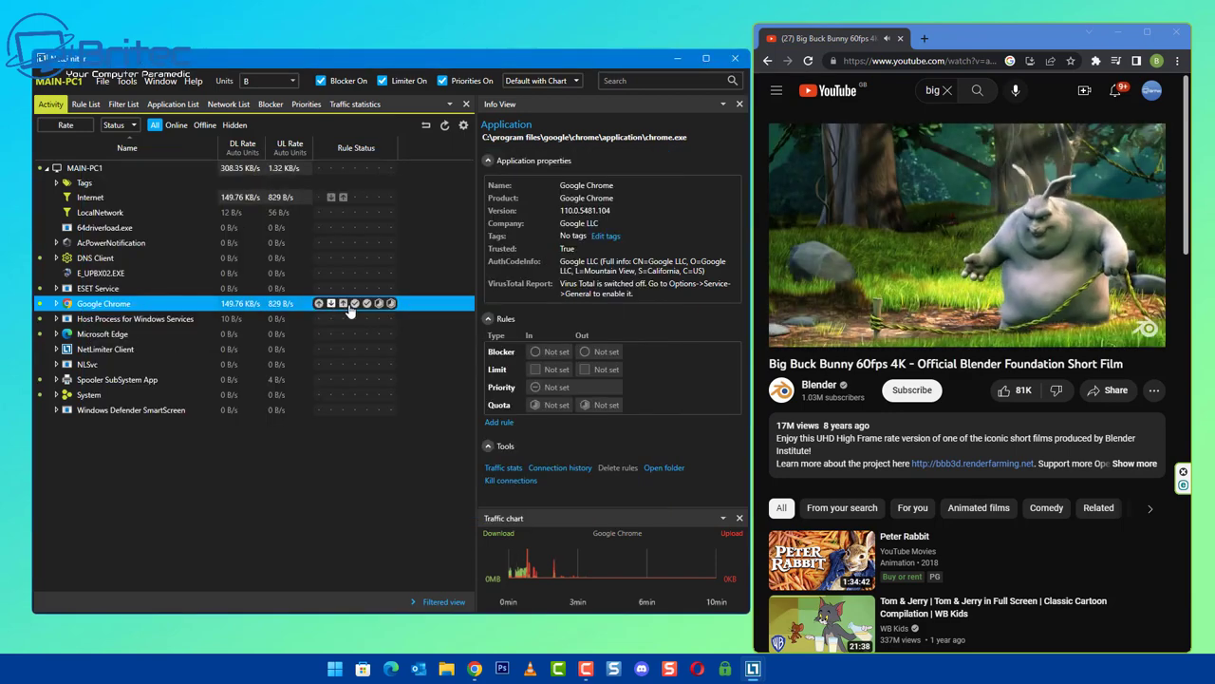
pyautogui.click(354, 304)
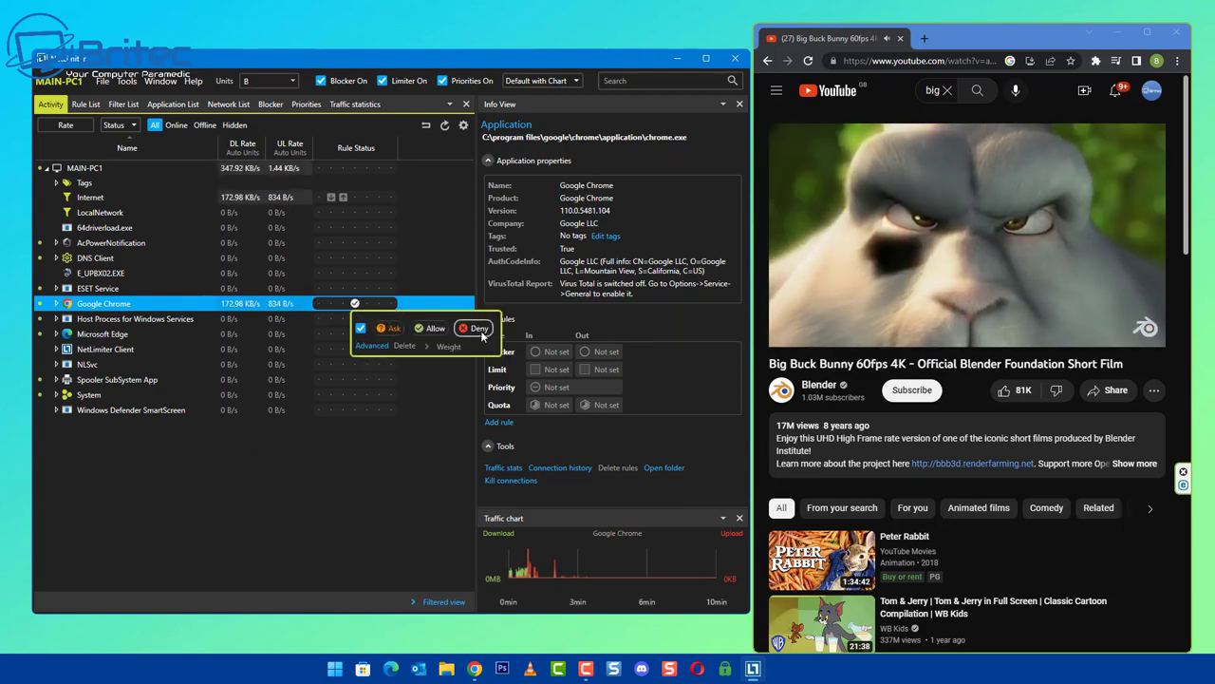
pyautogui.click(479, 330)
pyautogui.click(366, 302)
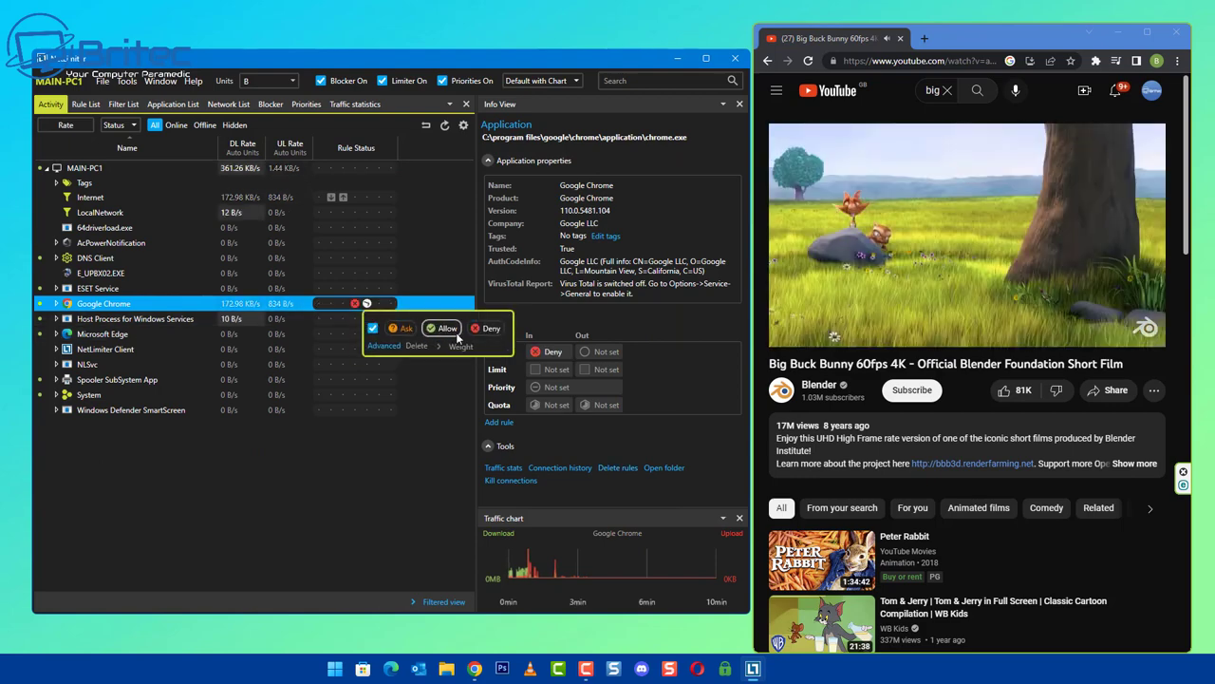
pyautogui.click(477, 330)
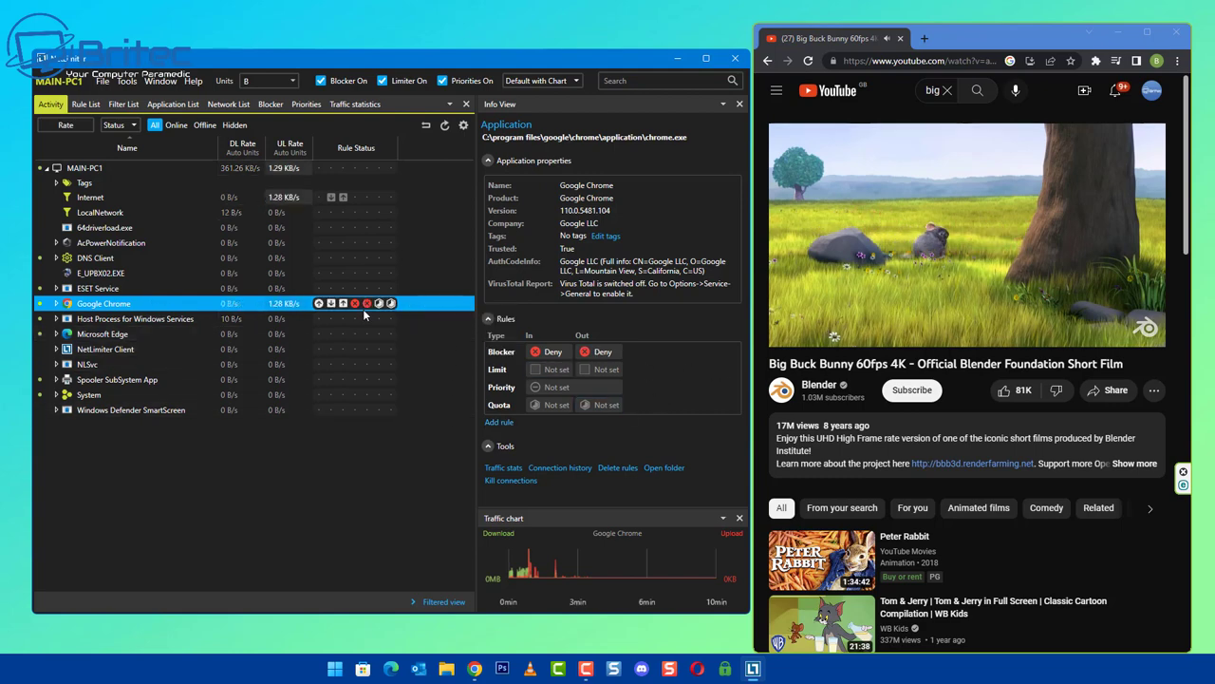
pyautogui.moveTo(356, 303)
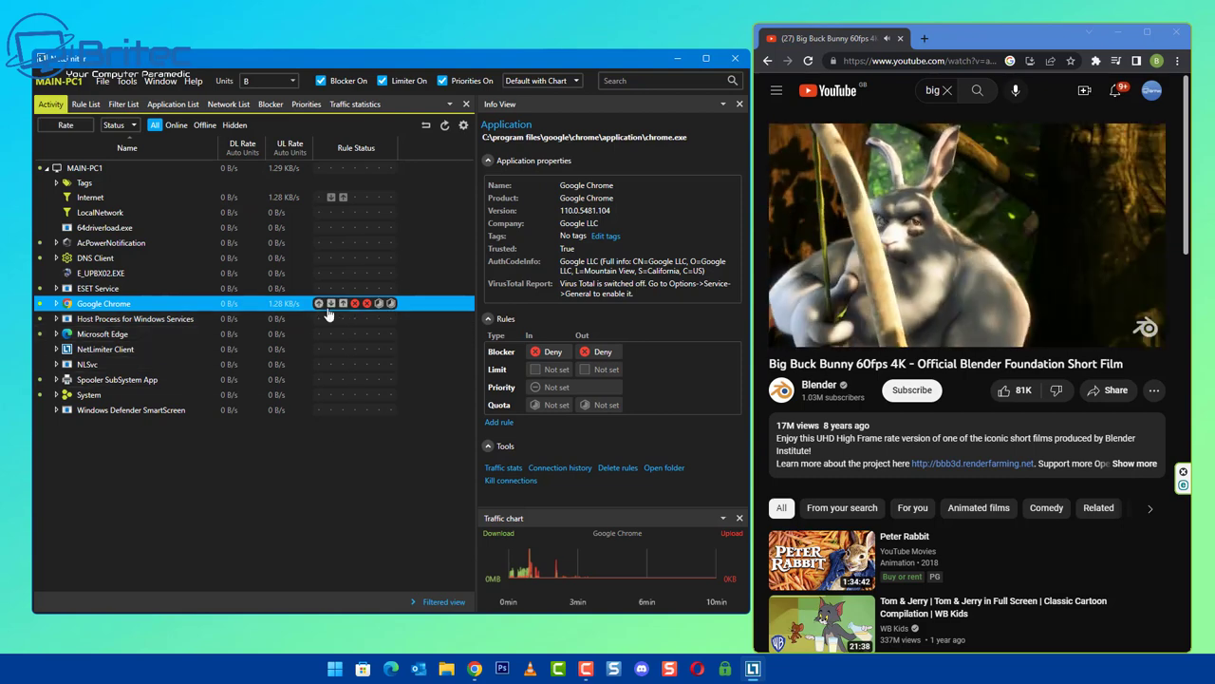
# Skip the video ahead to about five minutes, then back to around one minute.
pyautogui.moveTo(902, 315); pyautogui.dragTo(912, 329)
pyautogui.moveTo(966, 233)
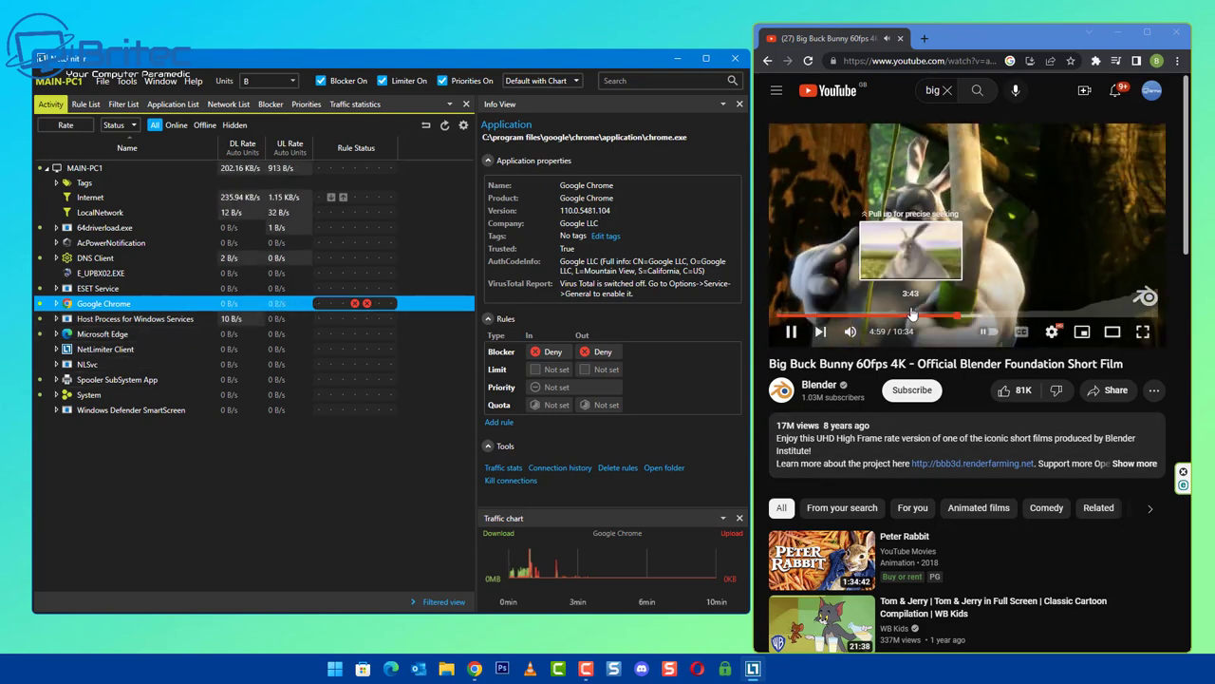
pyautogui.click(513, 389)
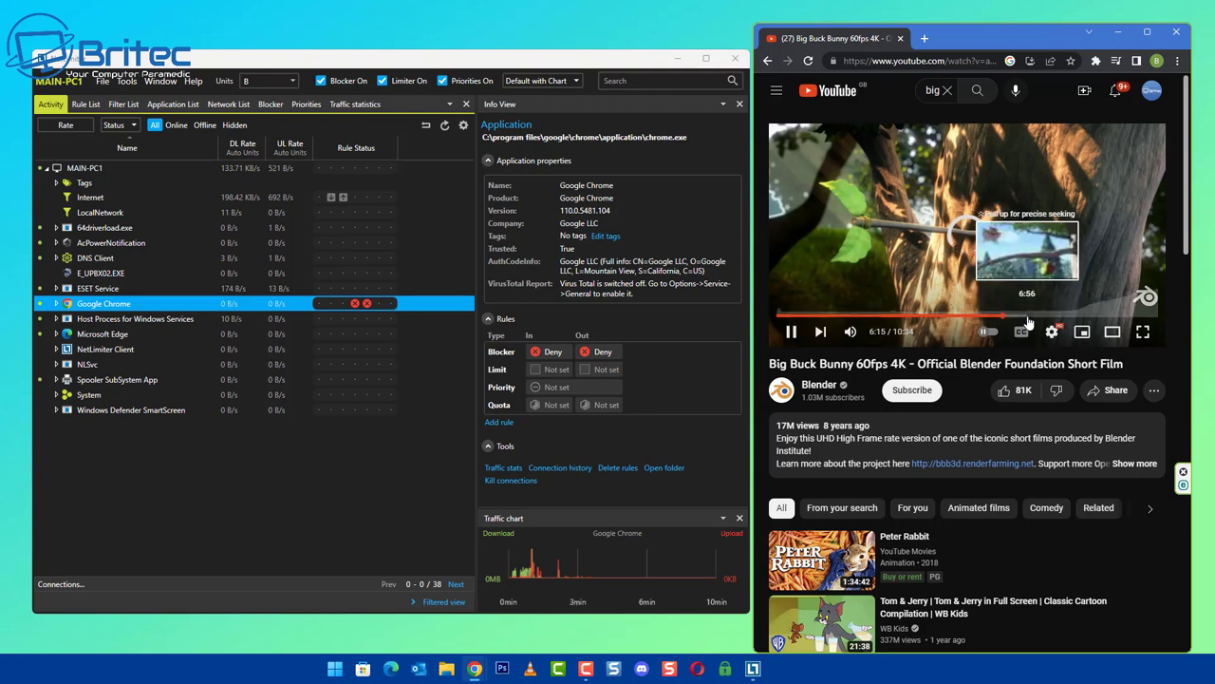
pyautogui.click(817, 314)
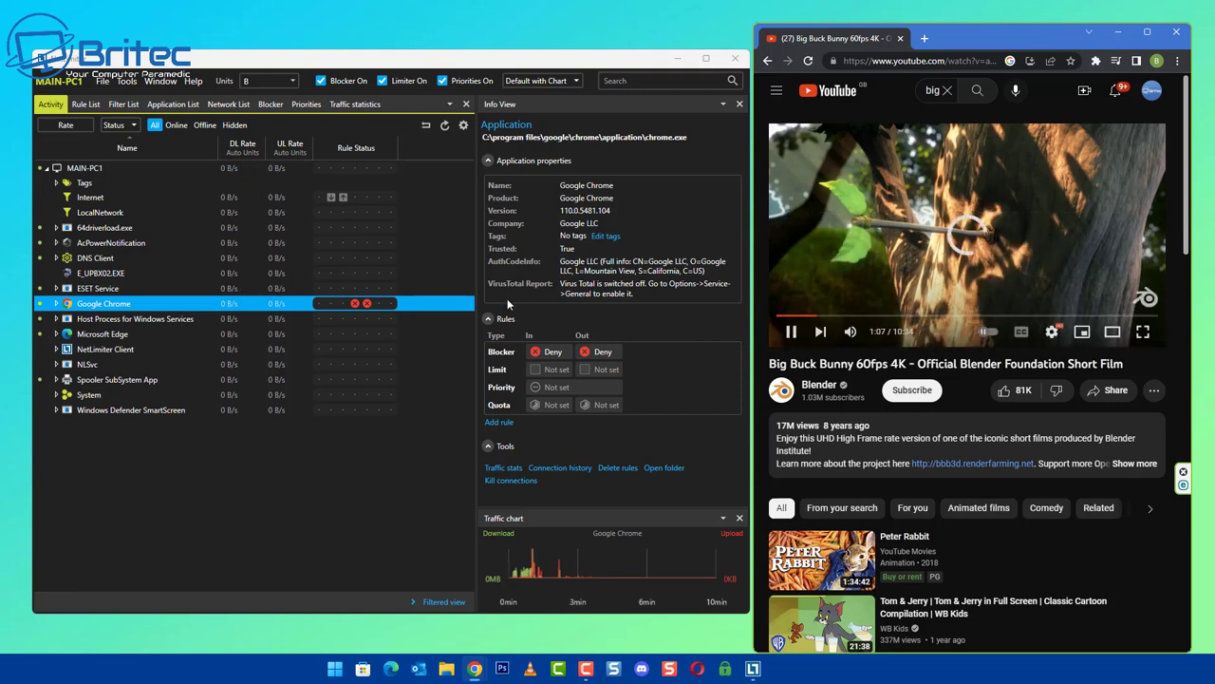
# Turn off Chrome's outgoing and incoming Deny rules and show the Application List.
pyautogui.click(368, 303)
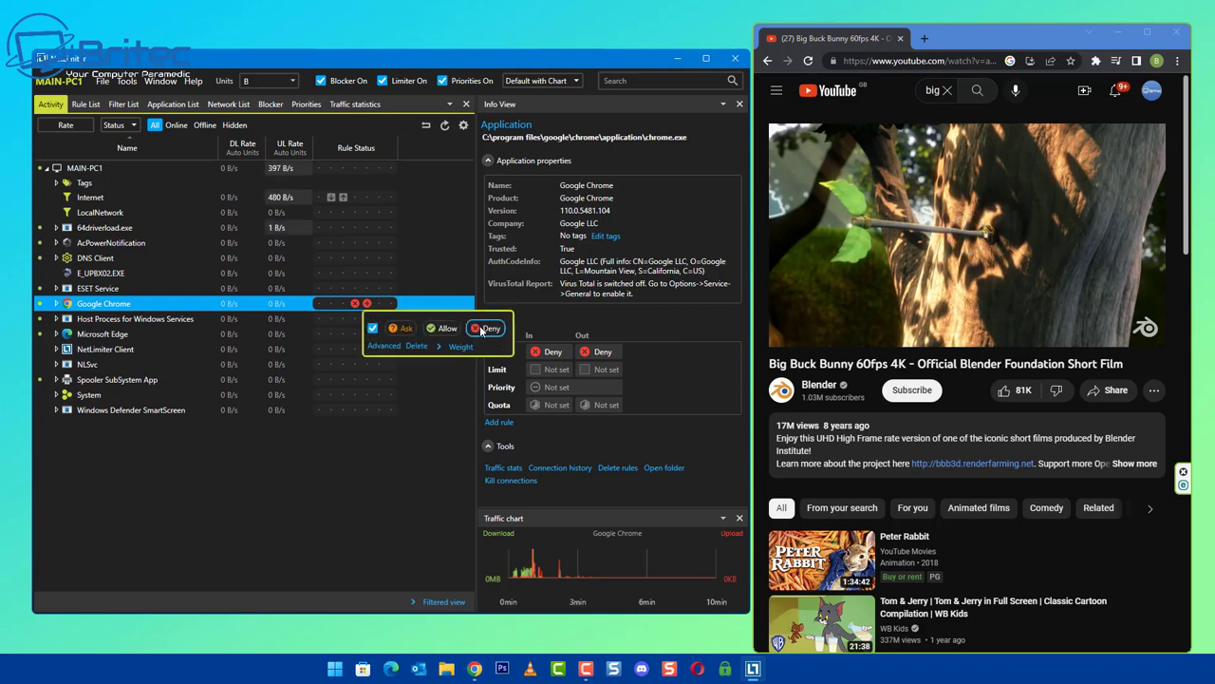
pyautogui.click(477, 329)
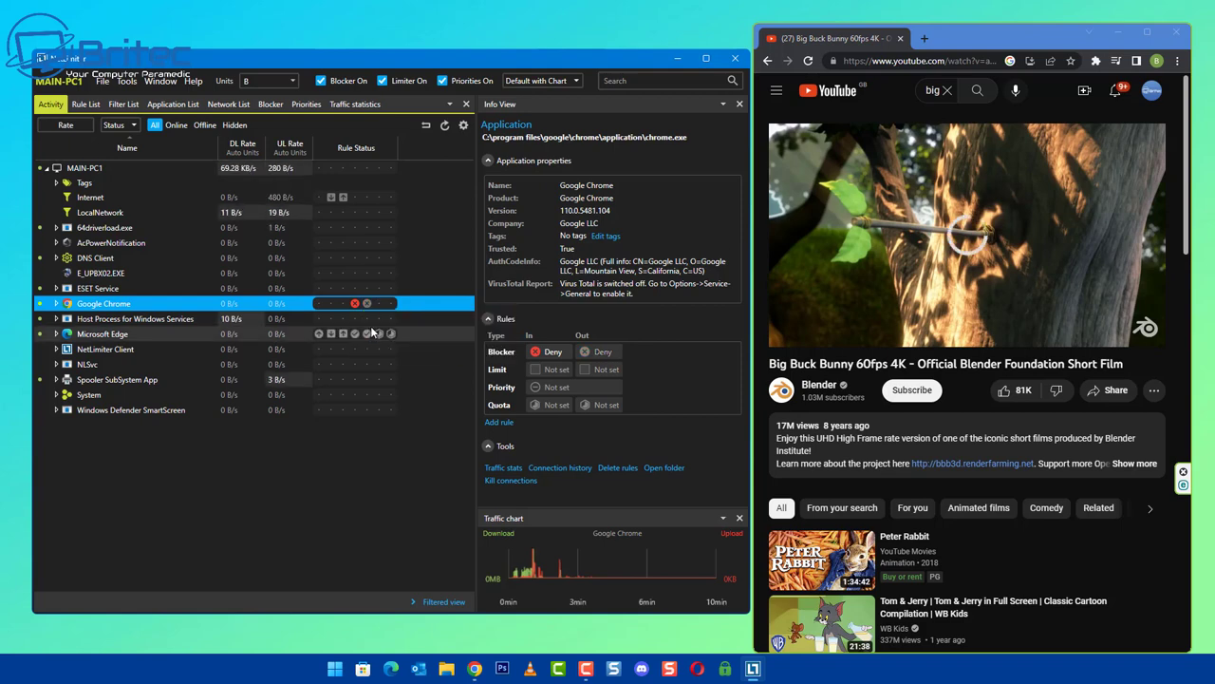
pyautogui.click(476, 328)
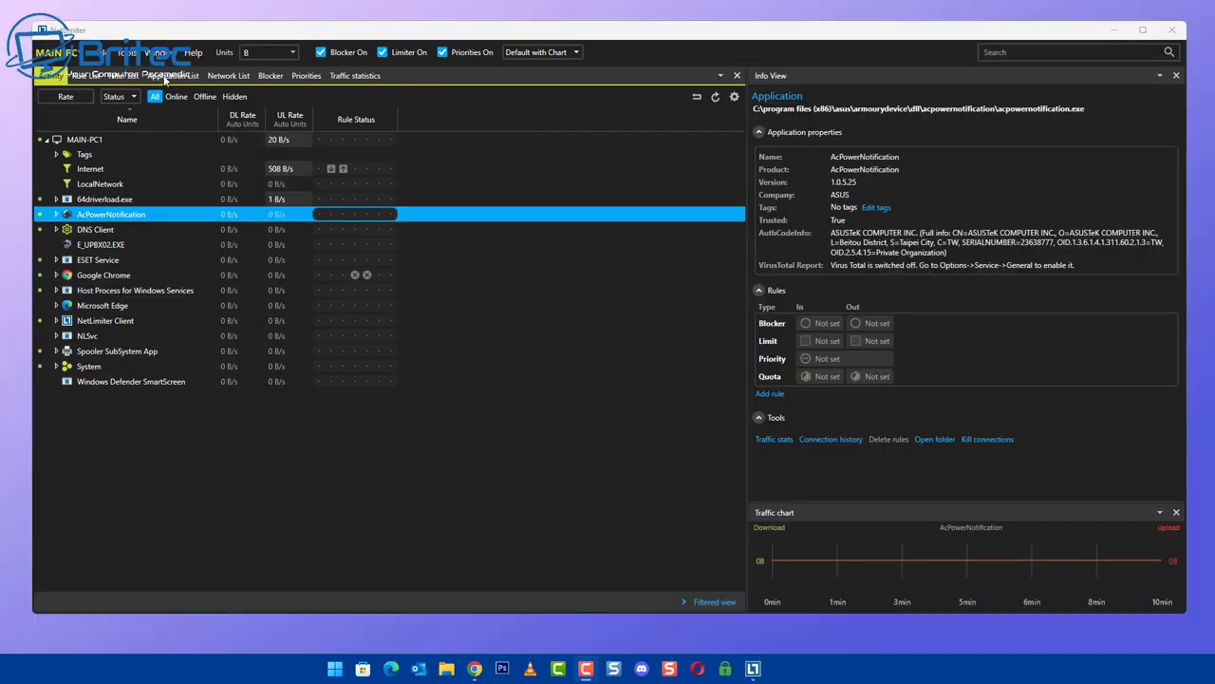
pyautogui.click(173, 75)
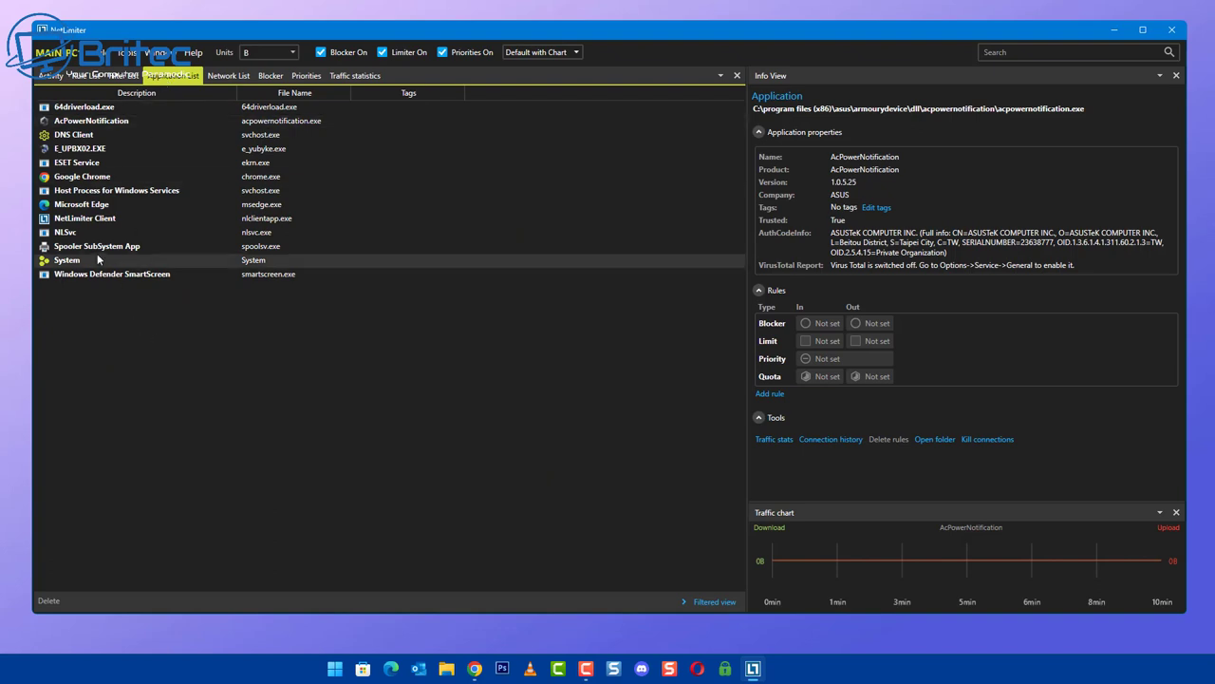
# Open E_UPBX02.EXE's folder spool\drivers\x64\3 maximized in File Explorer and scroll to E_YUBYKE.EXE.
pyautogui.click(84, 150)
pyautogui.rightClick(84, 150)
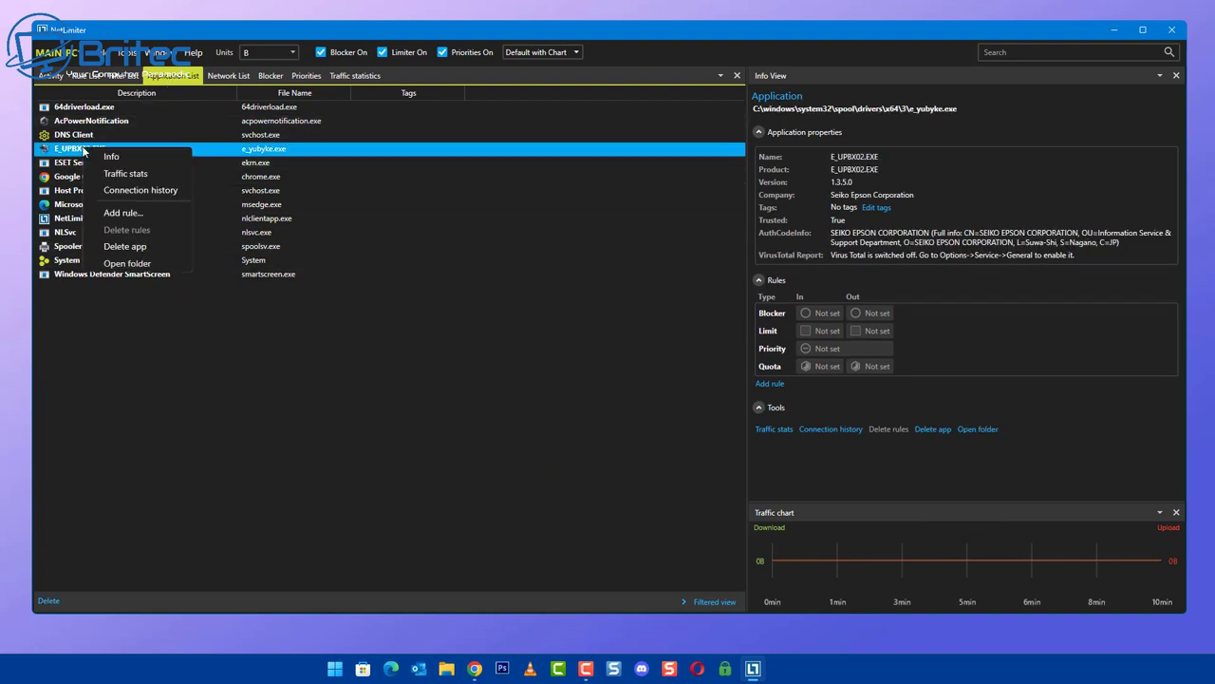
pyautogui.click(128, 263)
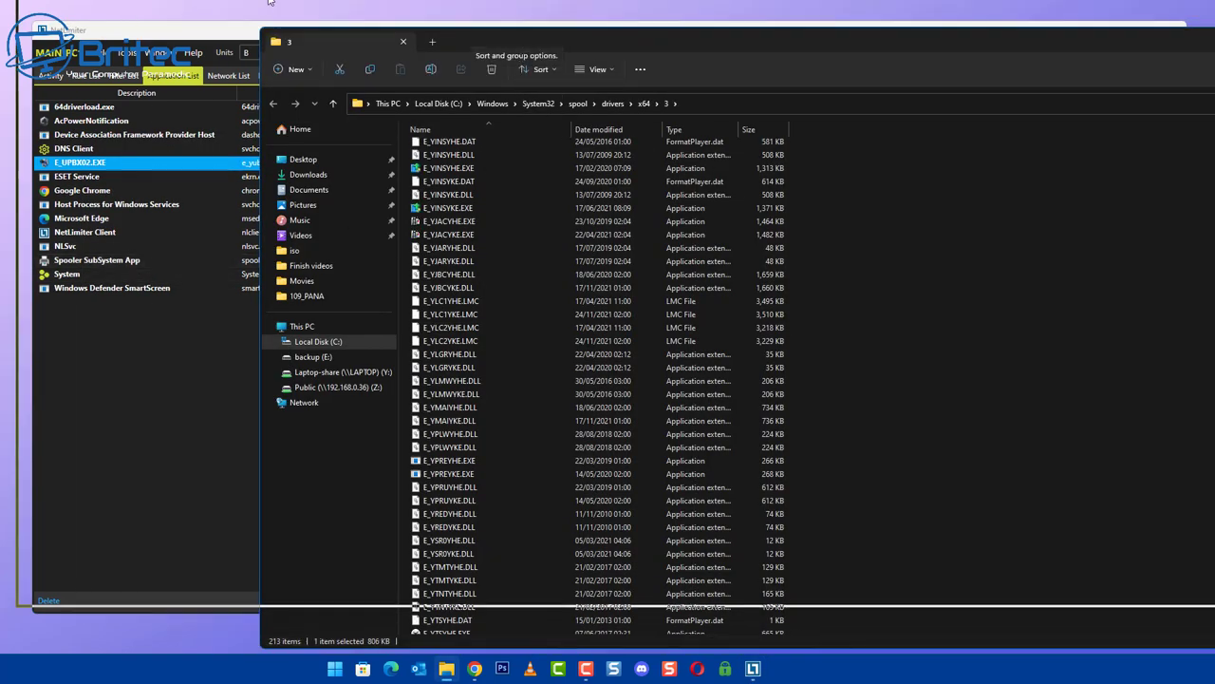
pyautogui.doubleClick(521, 36)
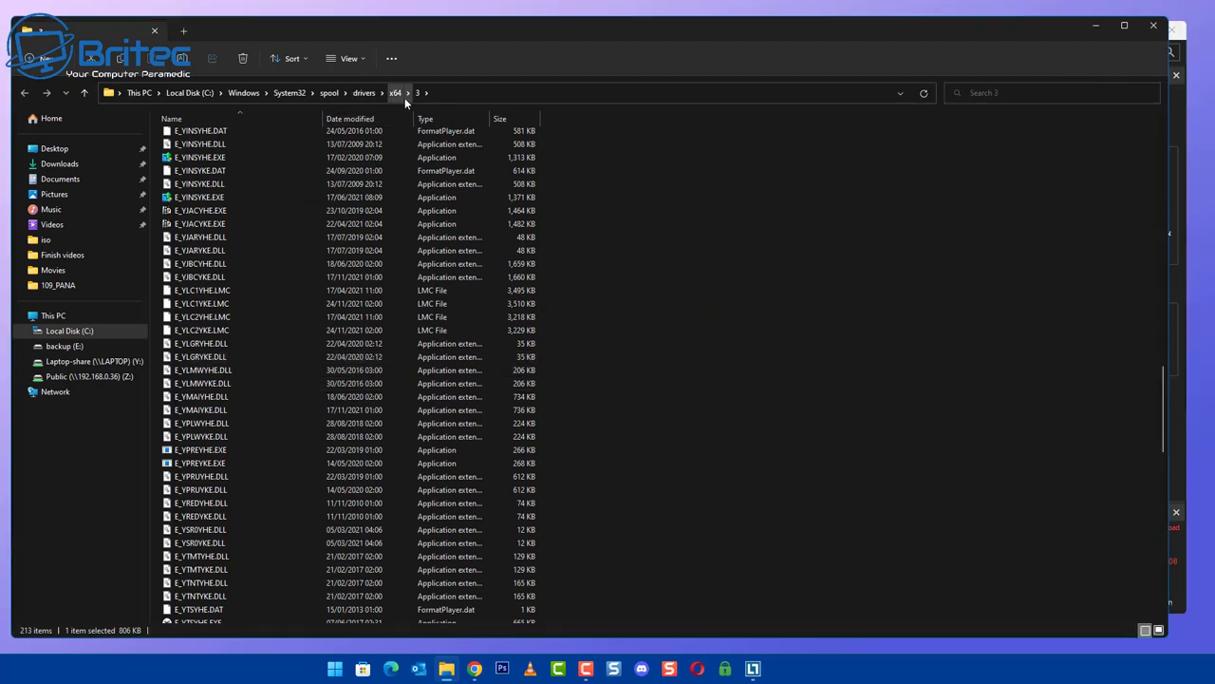
pyautogui.scroll(4, 246, 381)
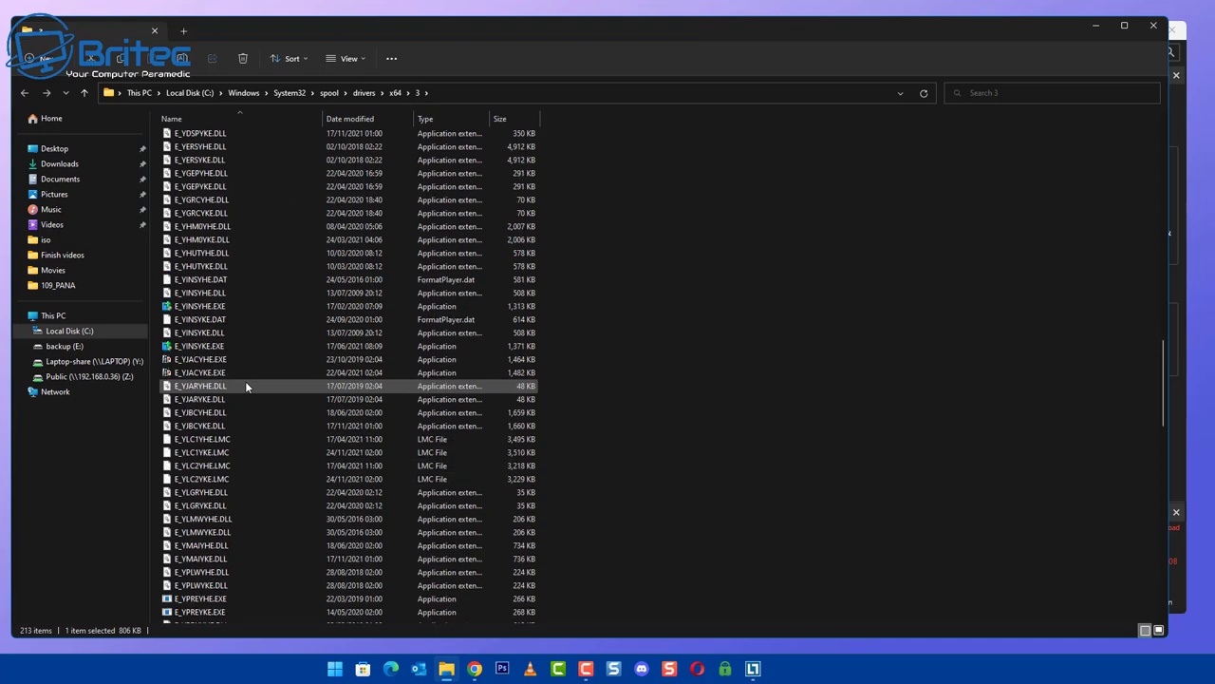
pyautogui.scroll(-8, 245, 386)
pyautogui.scroll(-3, 238, 398)
pyautogui.scroll(-4, 228, 418)
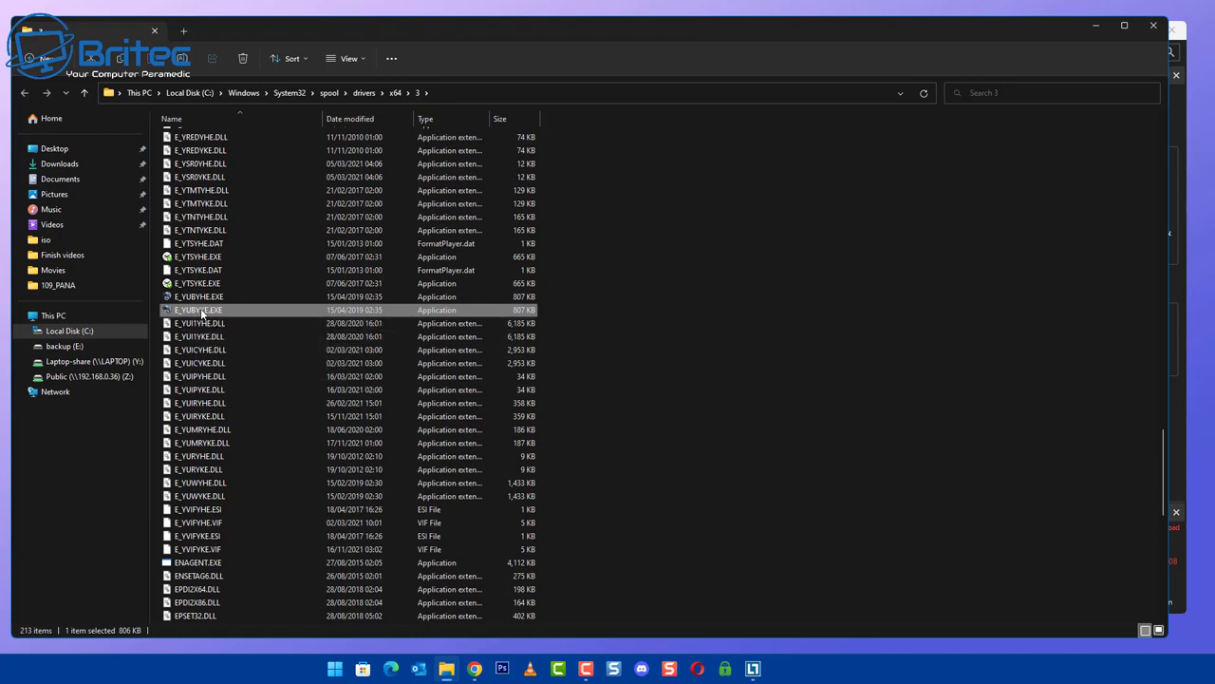
# Inspect E_YUBYKE.EXE's Details properties showing the Seiko Epson copyright, then close them.
pyautogui.rightClick(198, 310)
pyautogui.click(266, 298)
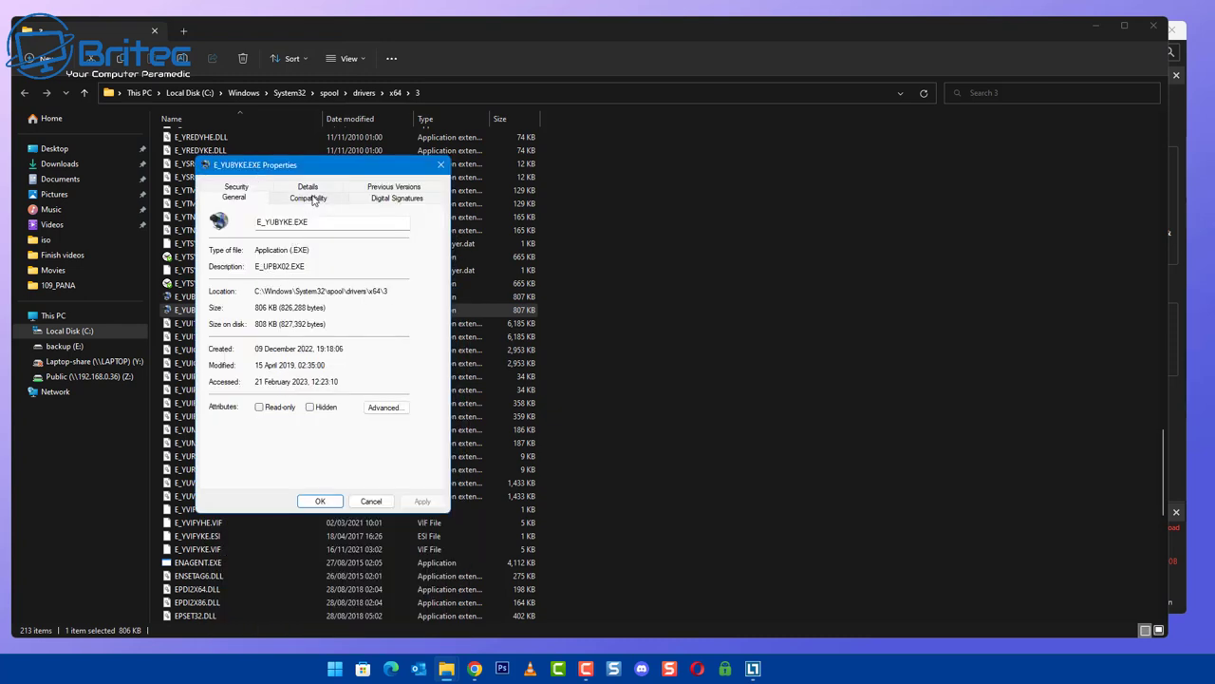
pyautogui.click(307, 187)
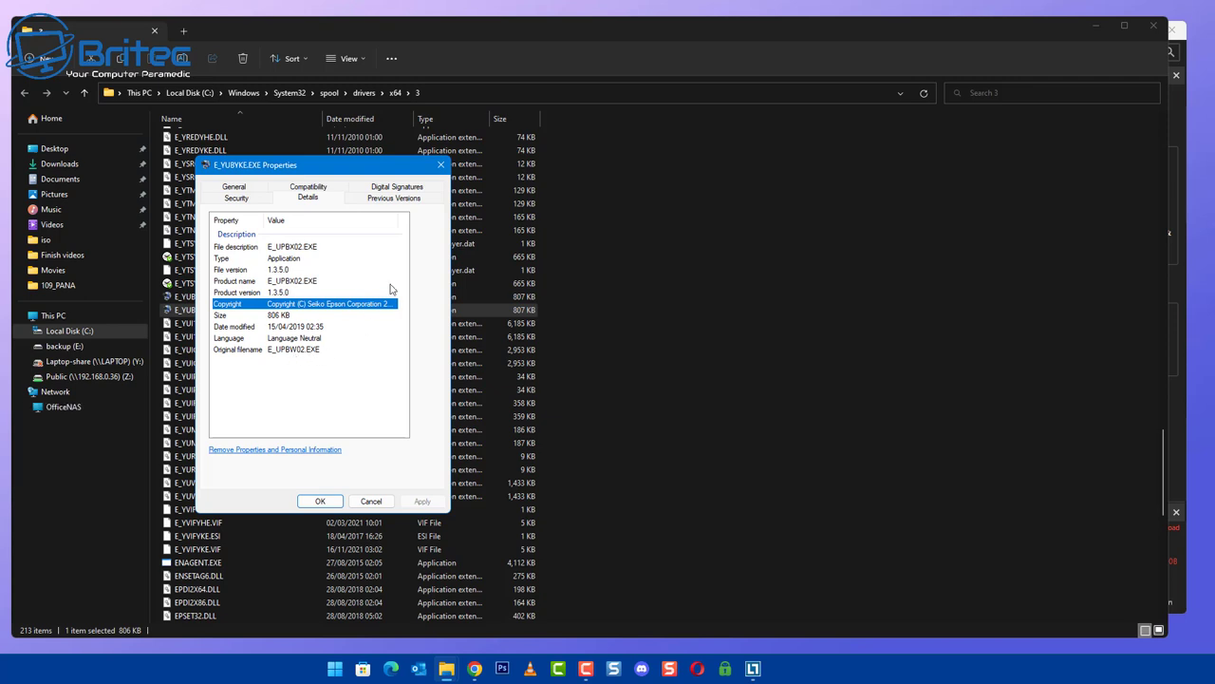
pyautogui.click(440, 167)
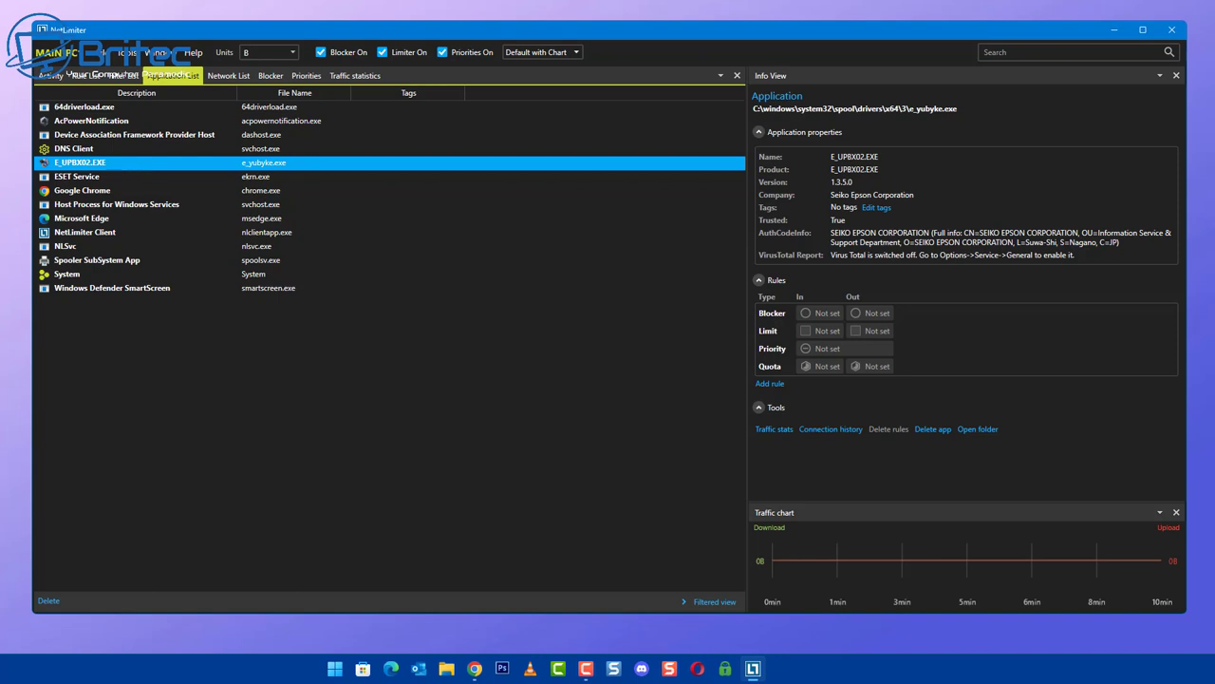
# Review the Activity, Rule, Filter, Blocker and Network tabs, then view E_UPBX02.EXE's 24-hour traffic statistics.
pyautogui.click(53, 75)
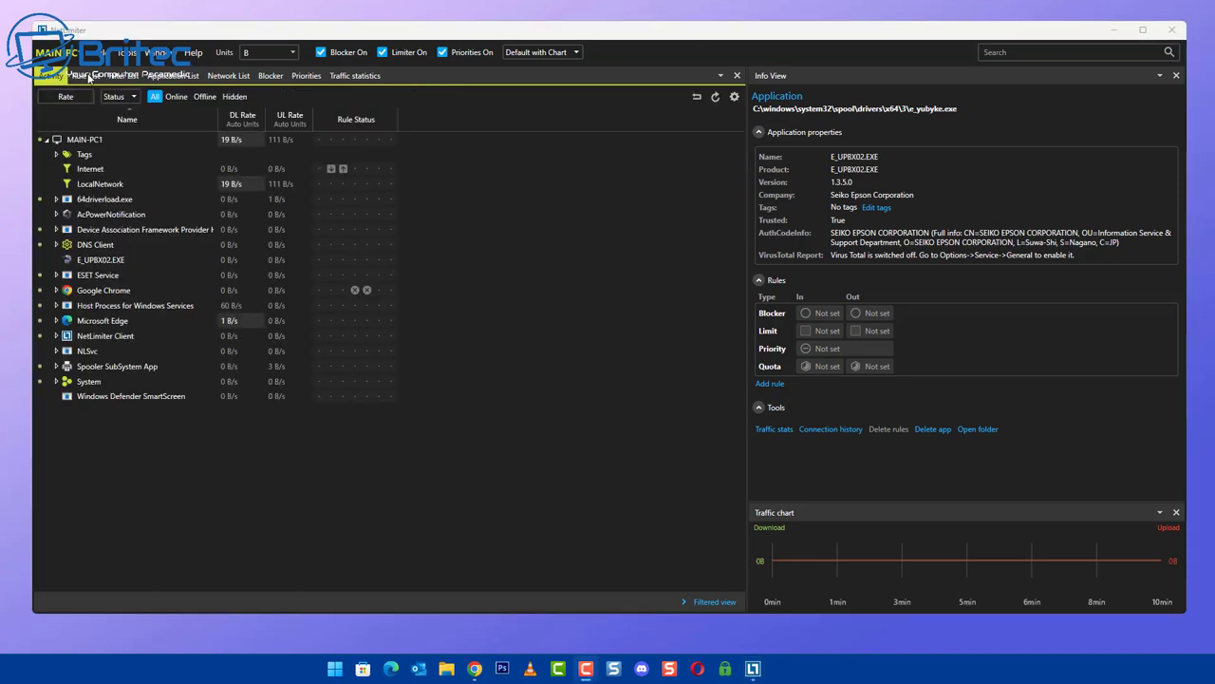
pyautogui.click(85, 75)
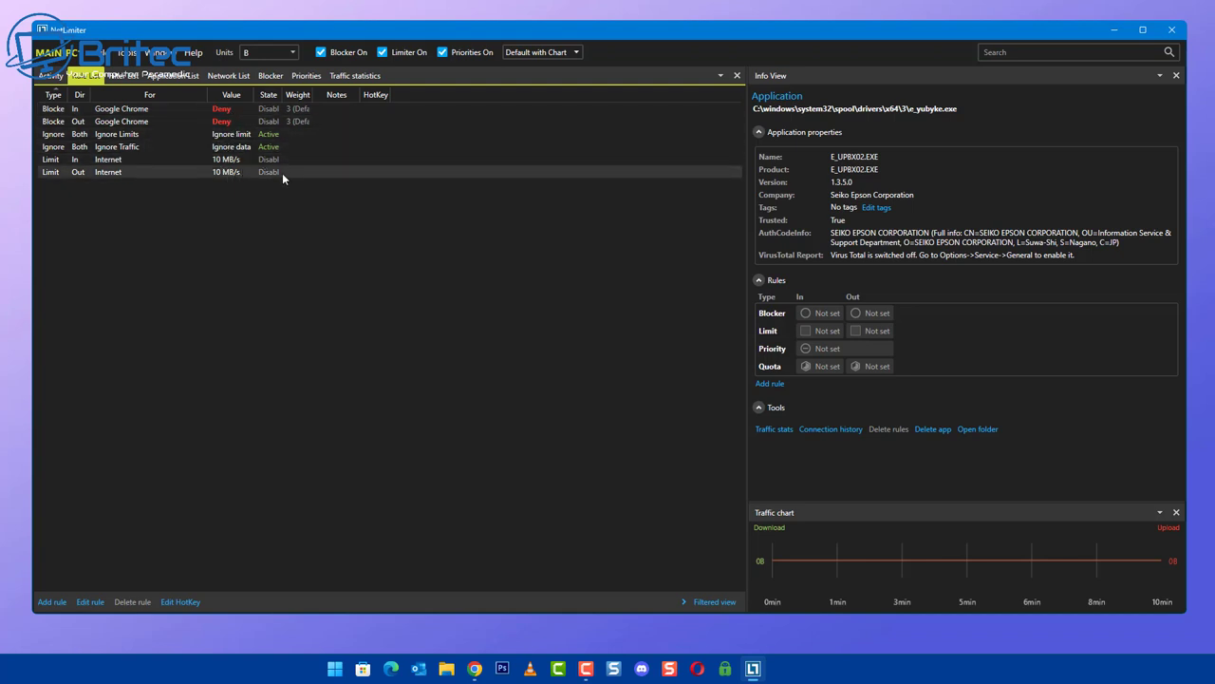
pyautogui.click(126, 76)
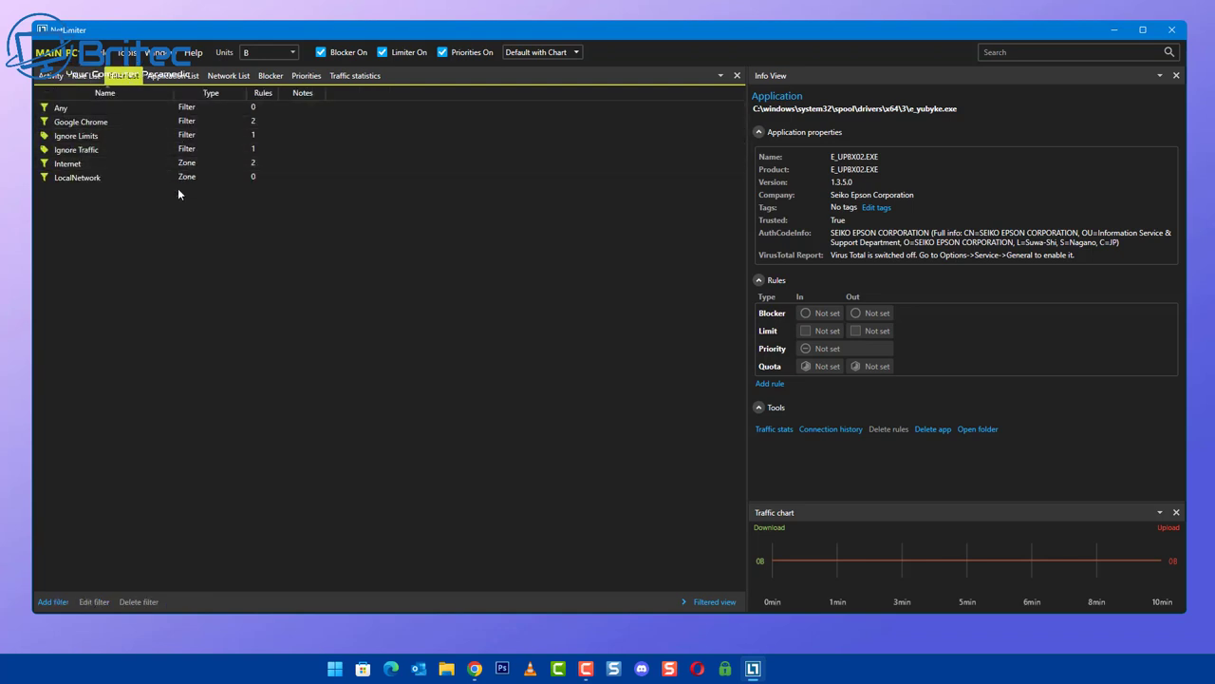
pyautogui.click(269, 76)
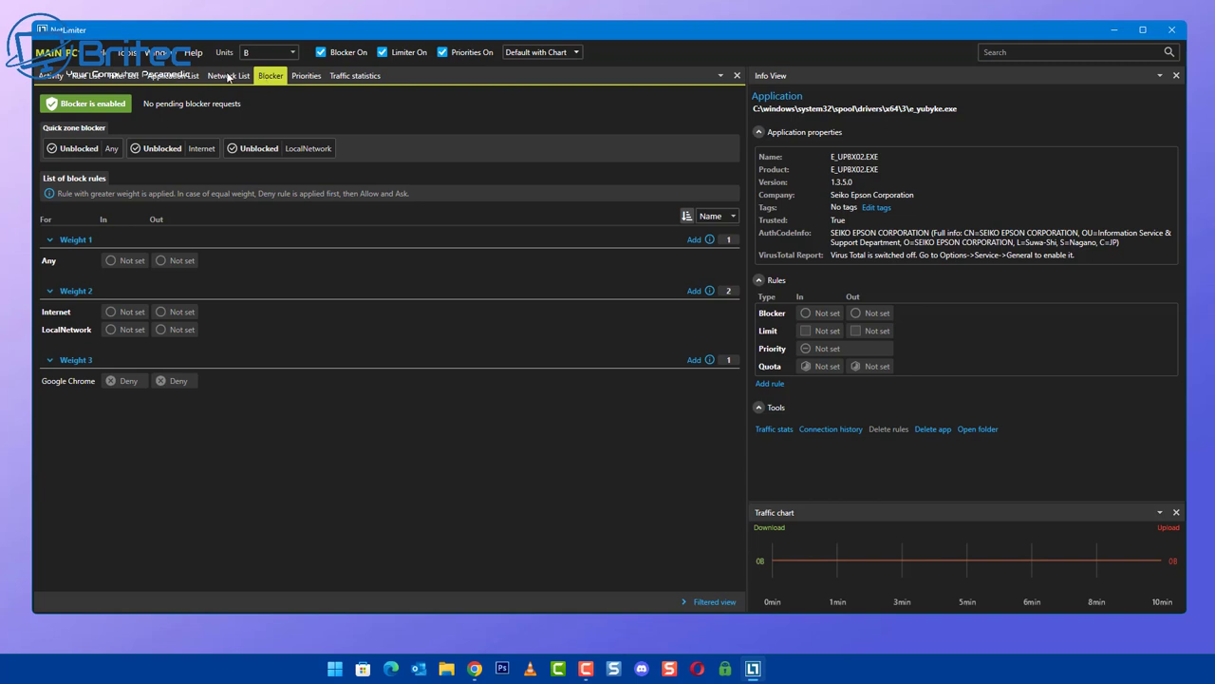
pyautogui.click(228, 76)
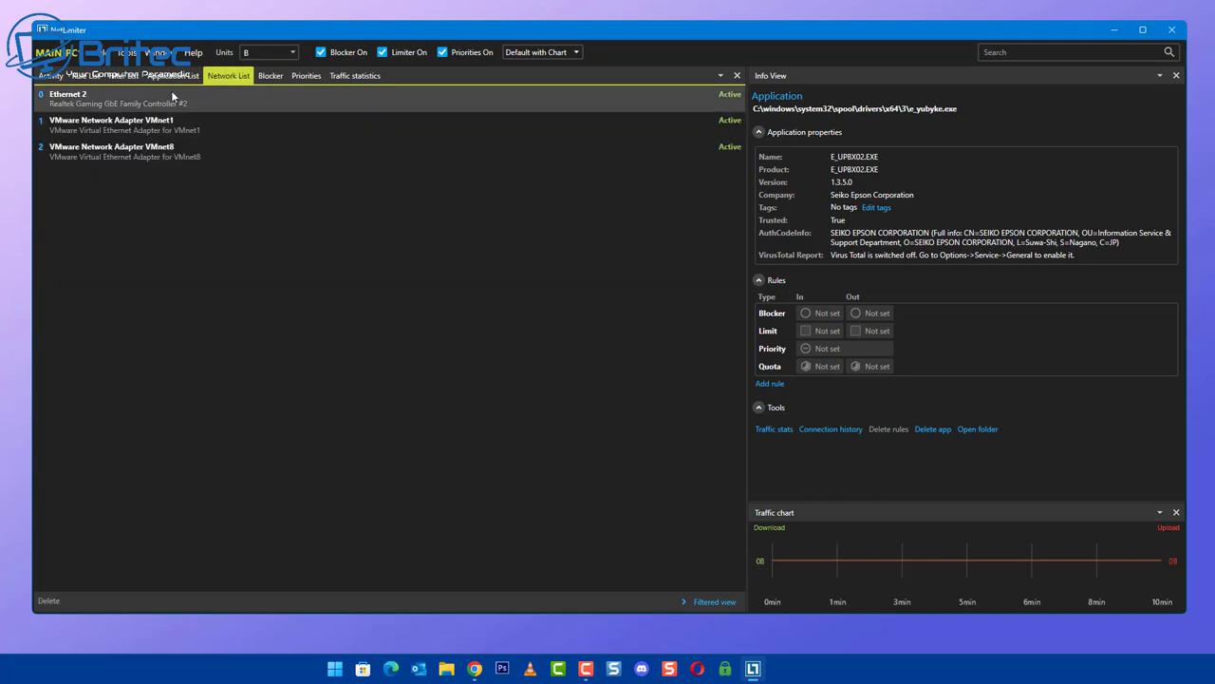
pyautogui.click(169, 80)
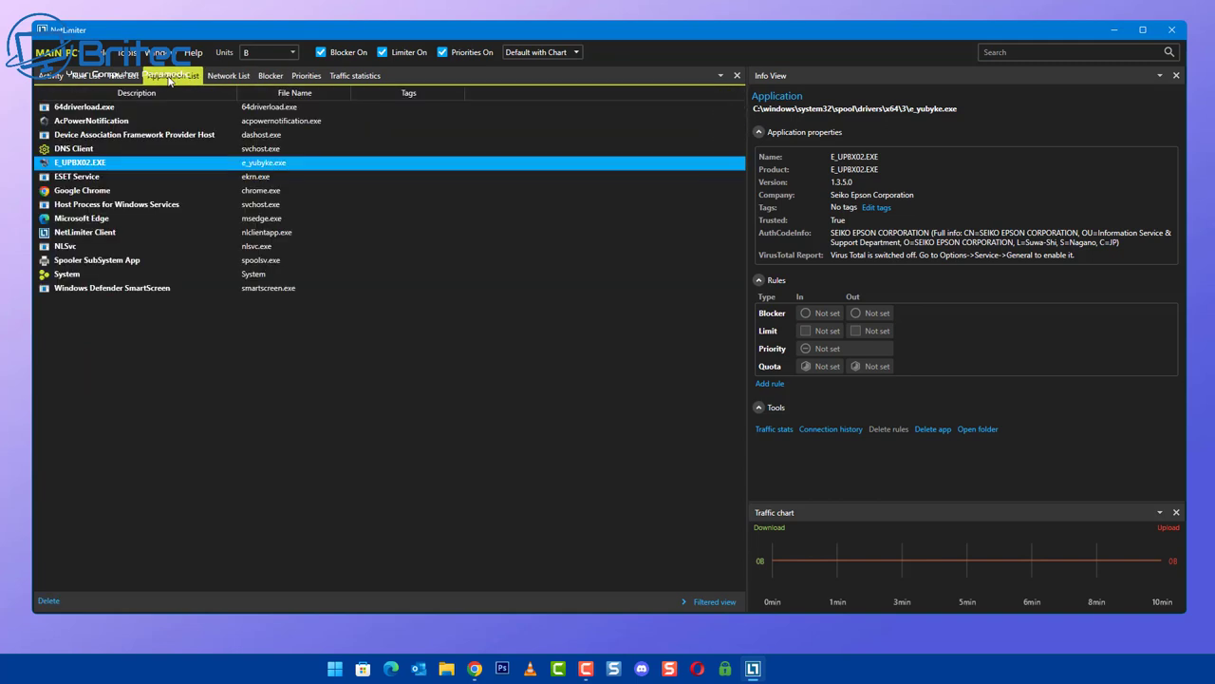
pyautogui.click(354, 77)
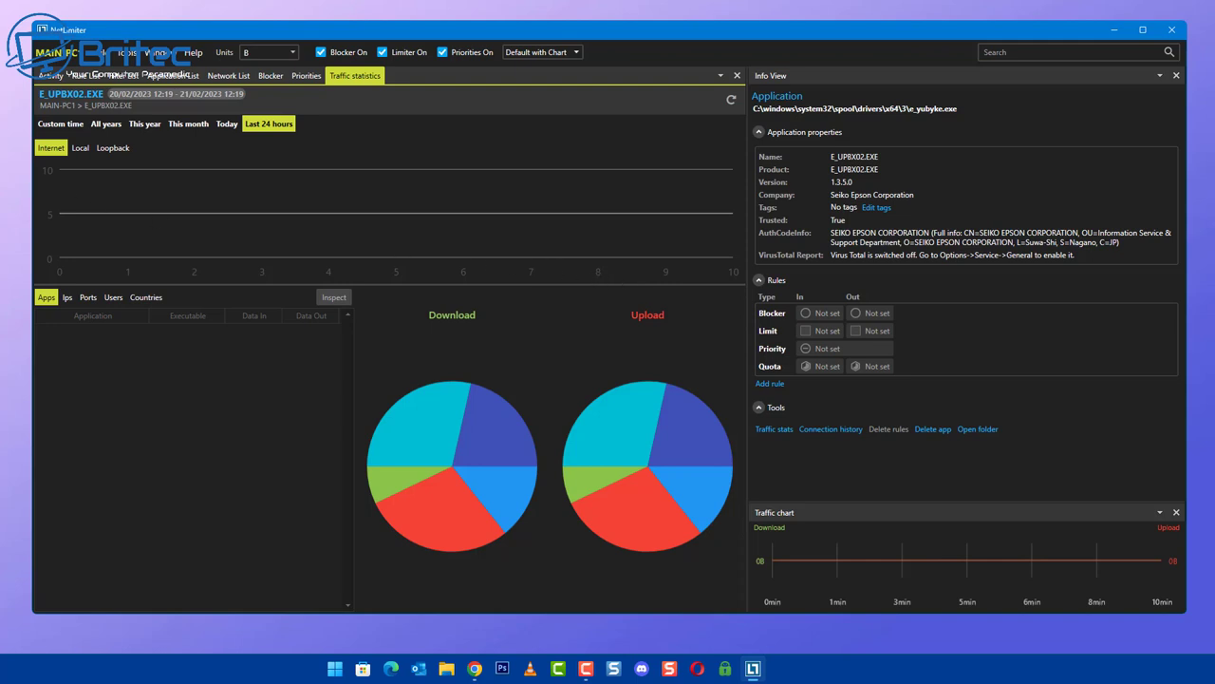
# Close the NetLimiter window, leaving only the Windows desktop and taskbar.
pyautogui.click(1175, 33)
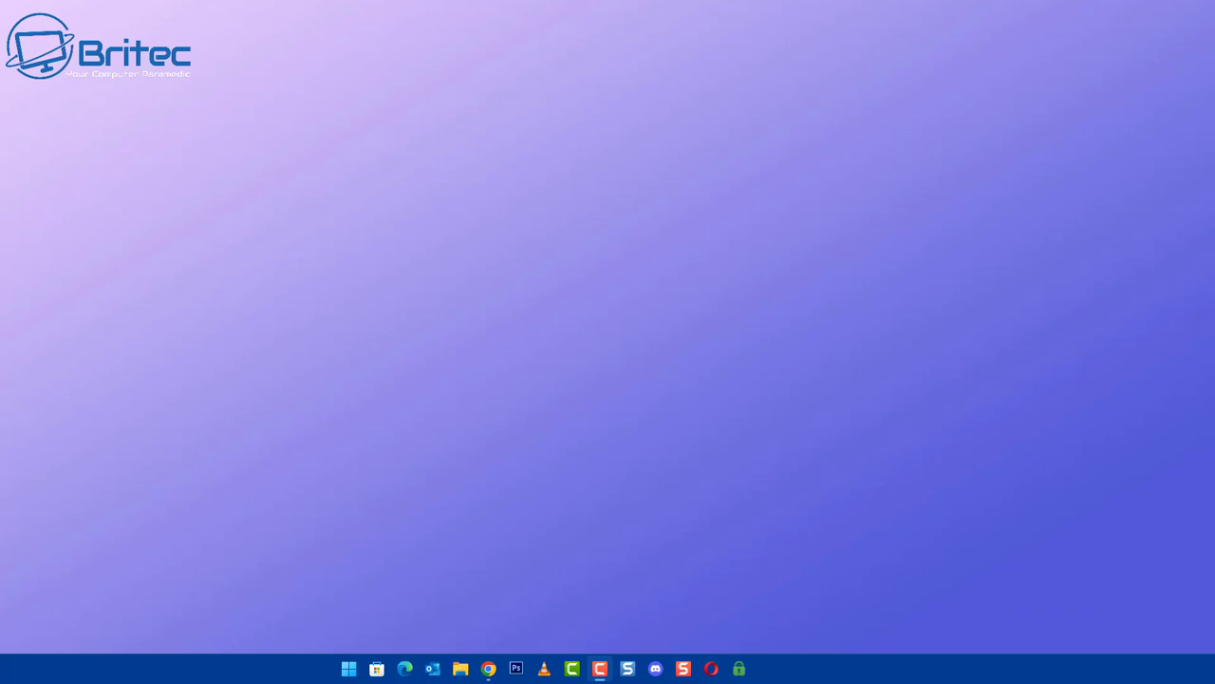